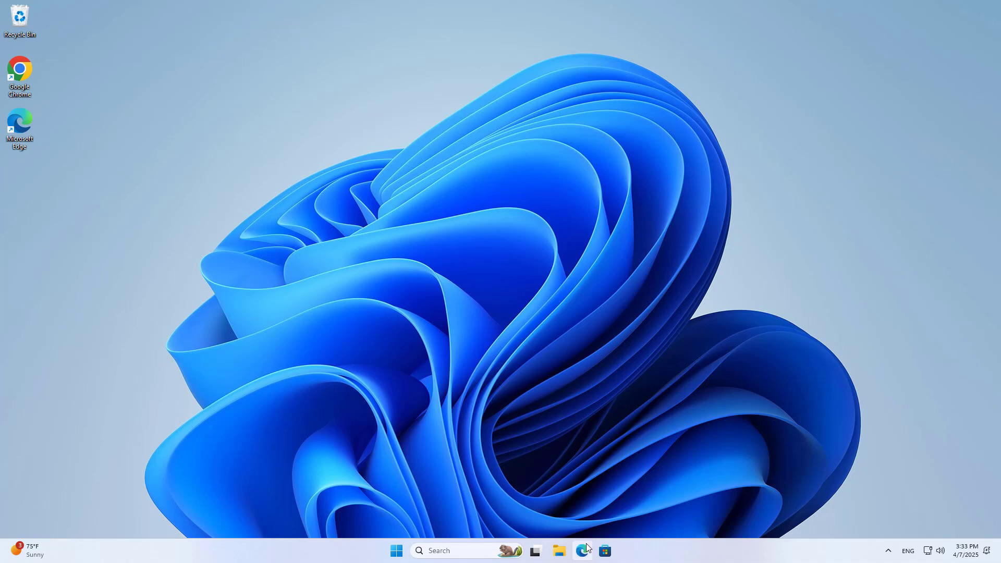
- Open Edge, go to 192.168.0.1 and log in to the router with the local password
{"action": "left_click", "coordinate": [583, 551]}
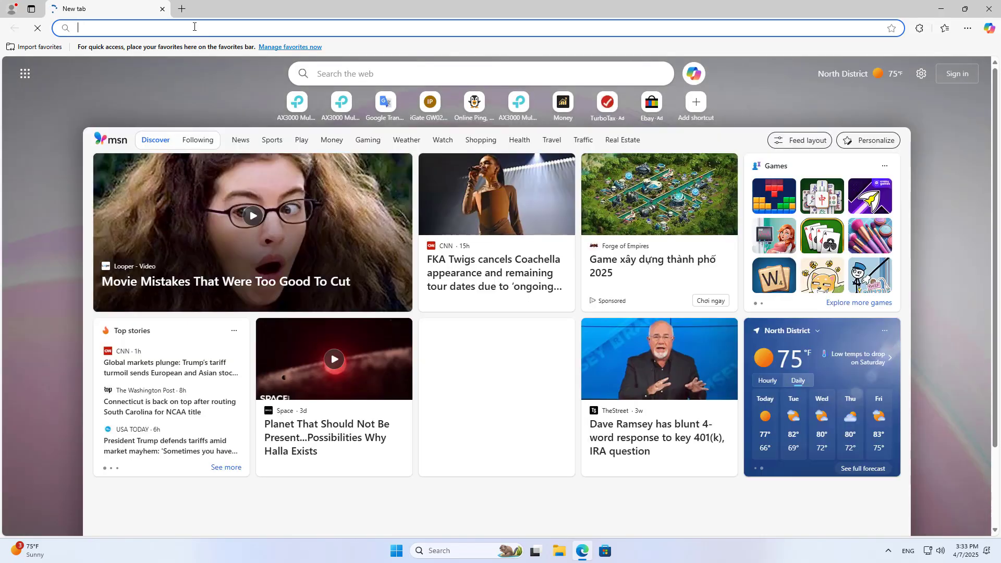
{"action": "type", "text": "192.168.0.1"}
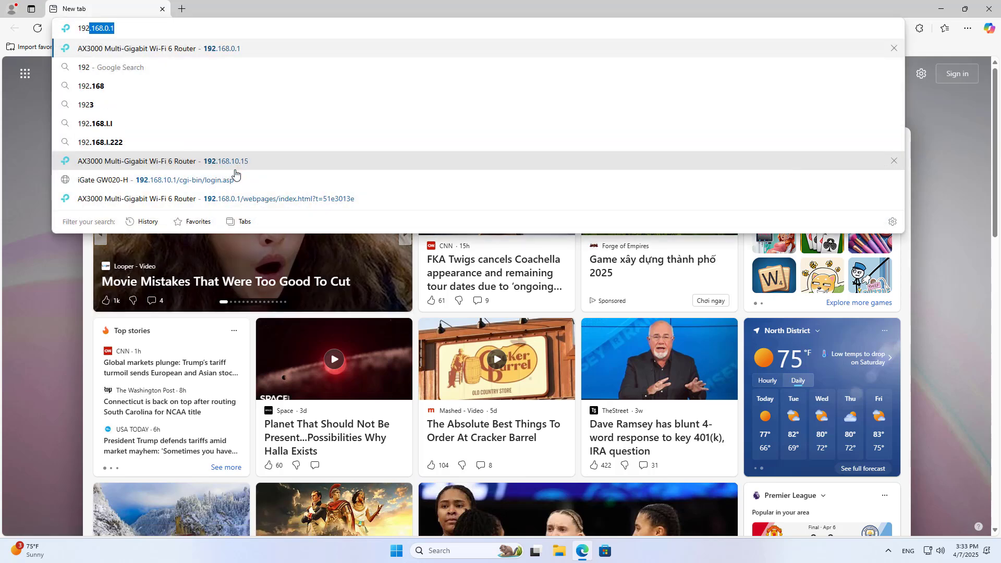
{"action": "key", "text": "Return"}
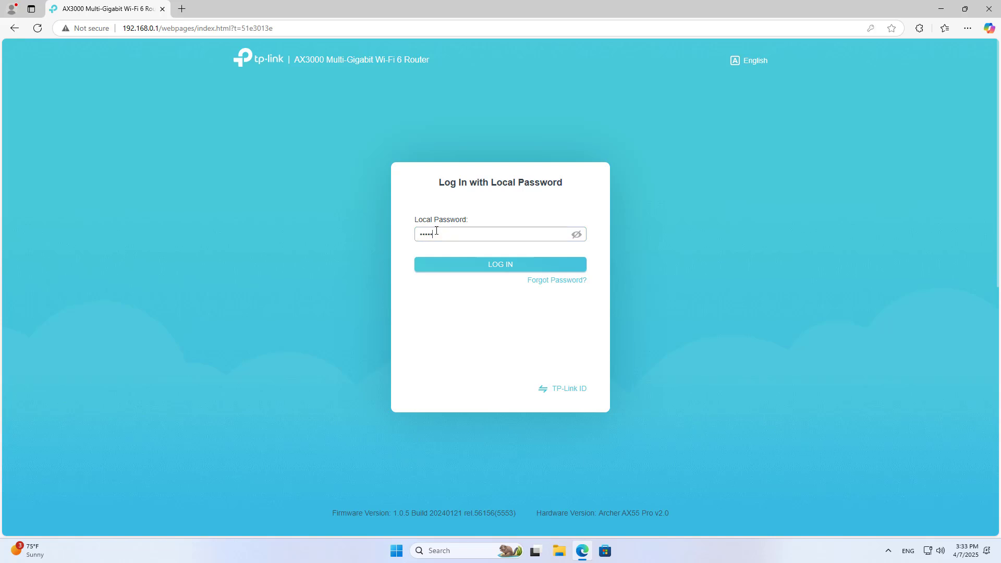
{"action": "left_click", "coordinate": [458, 266]}
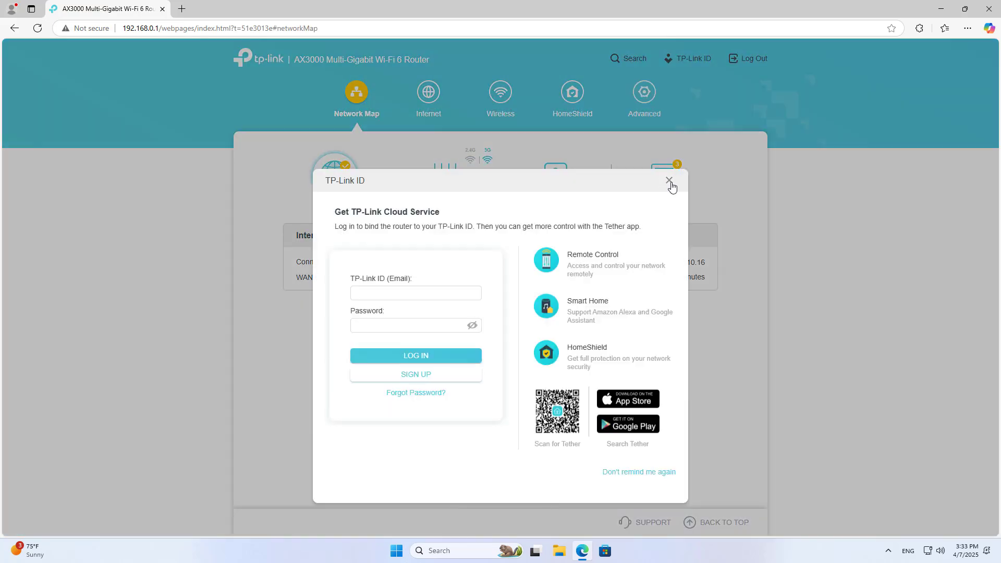
- Dismiss the TP-Link ID prompt and enable VPN Client under Advanced settings
{"action": "left_click", "coordinate": [670, 181]}
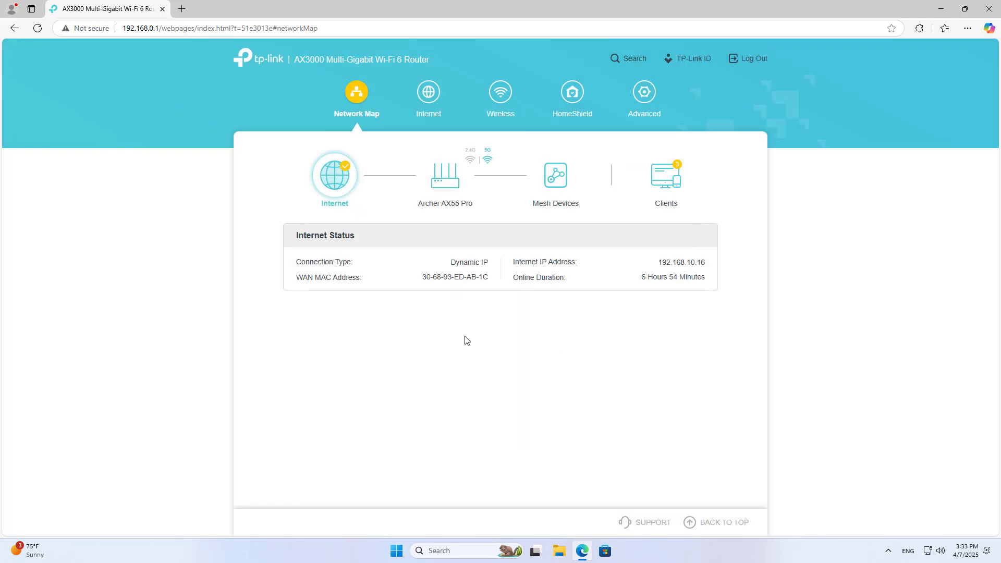
{"action": "left_click", "coordinate": [650, 103]}
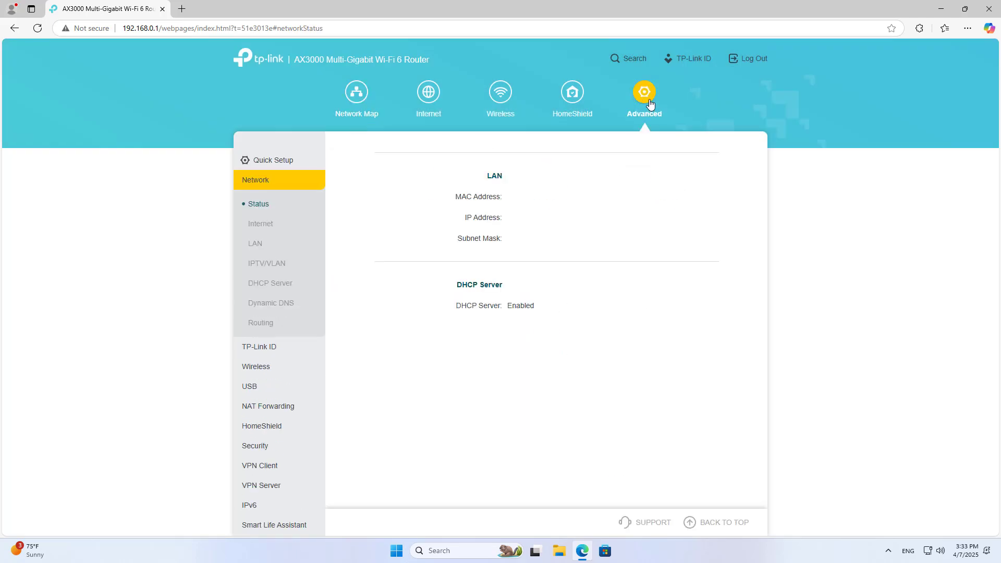
{"action": "left_click", "coordinate": [285, 182]}
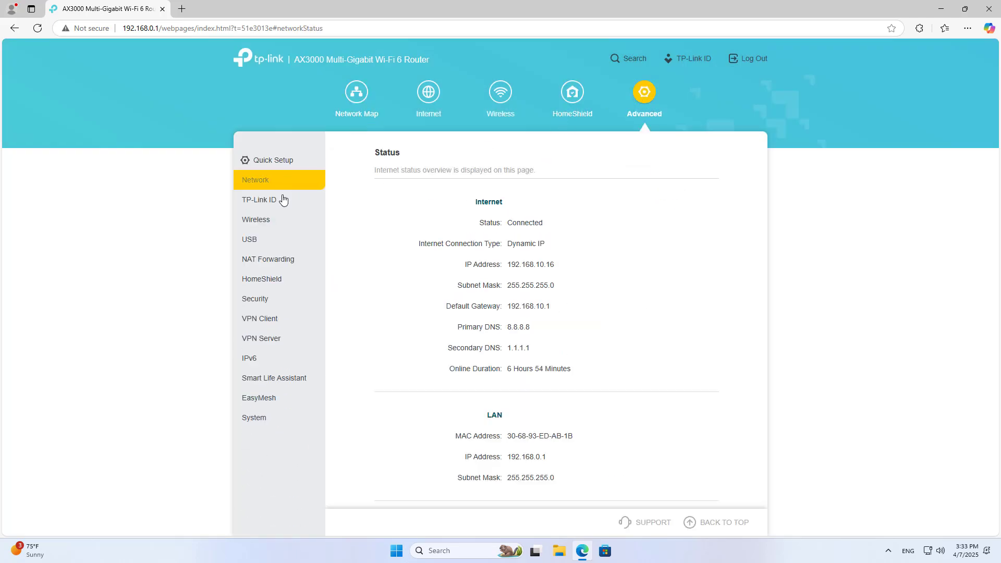
{"action": "left_click", "coordinate": [272, 323]}
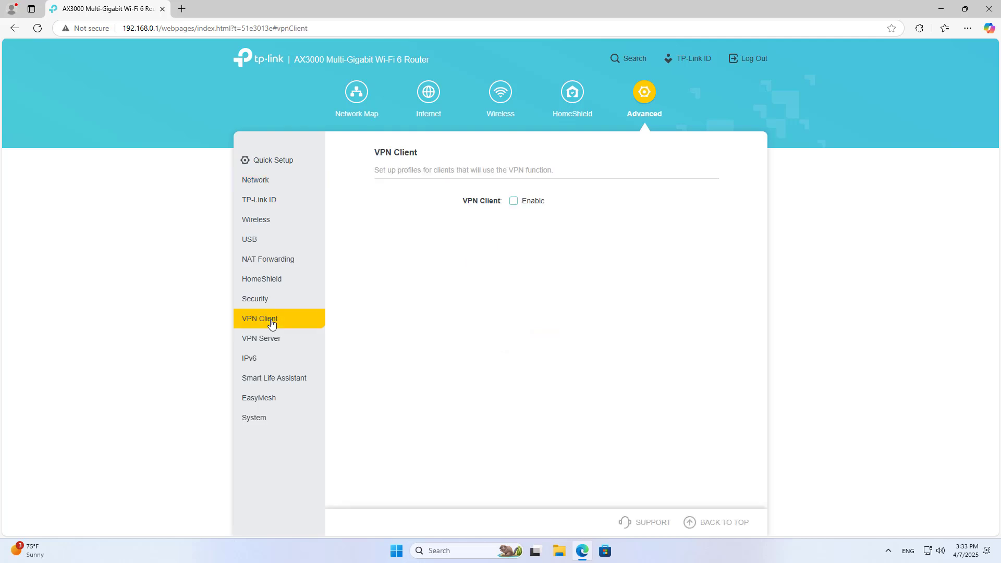
{"action": "left_click", "coordinate": [514, 202]}
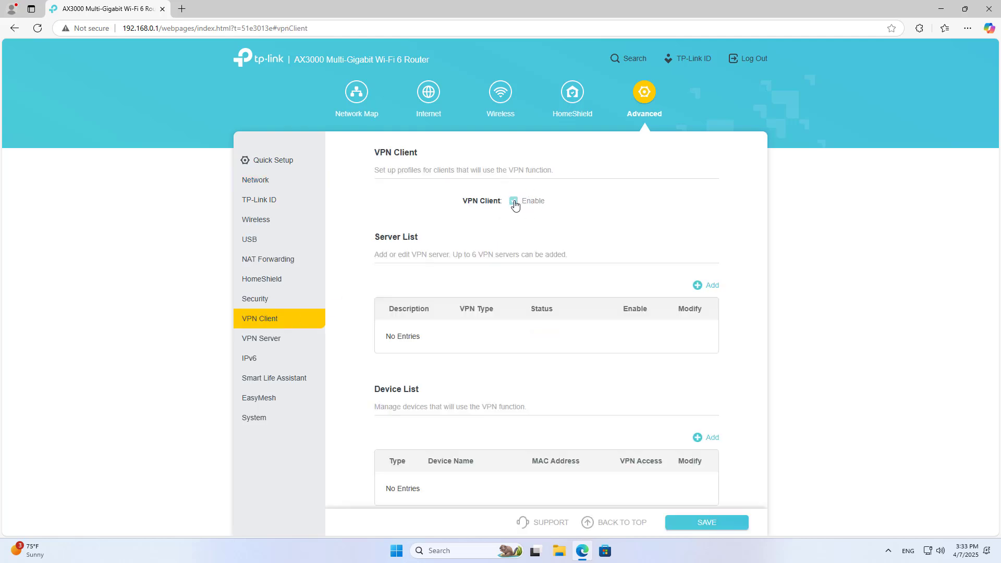
- Start a new Server List profile, leaving VPN Type on WireGuard for now
{"action": "left_click_drag", "start_coordinate": [375, 237], "coordinate": [438, 238]}
{"action": "left_click", "coordinate": [601, 334]}
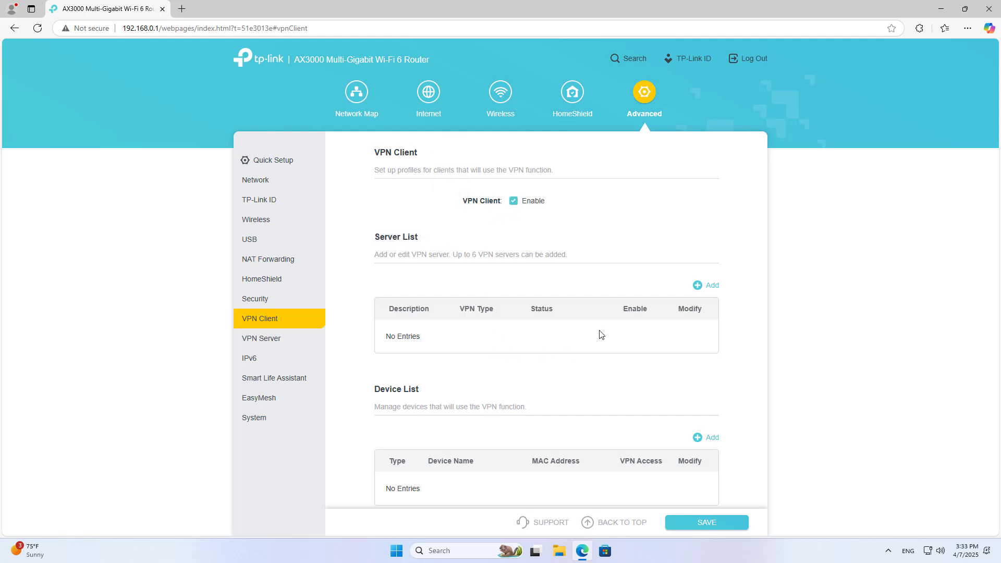
{"action": "left_click", "coordinate": [704, 288]}
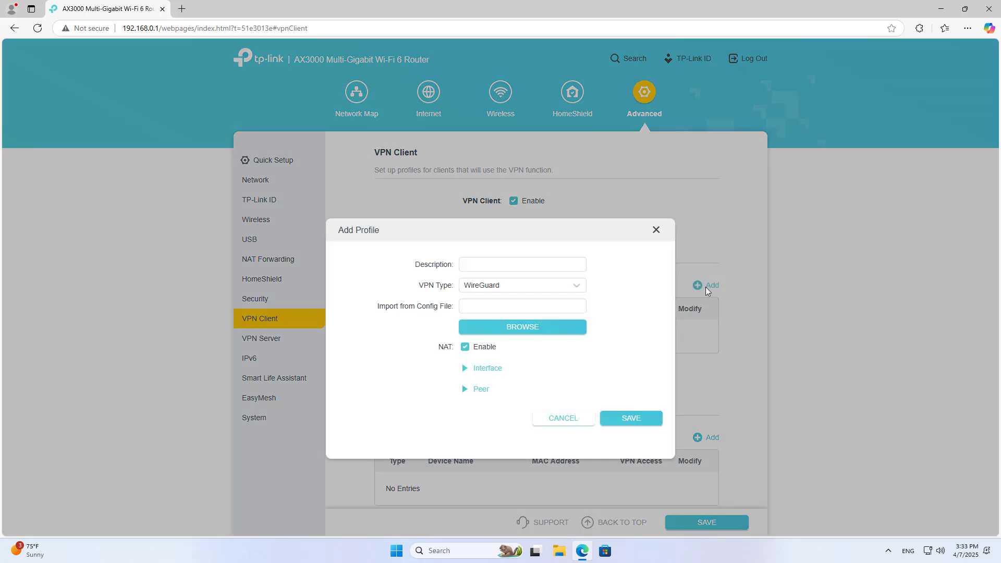
{"action": "left_click", "coordinate": [560, 287]}
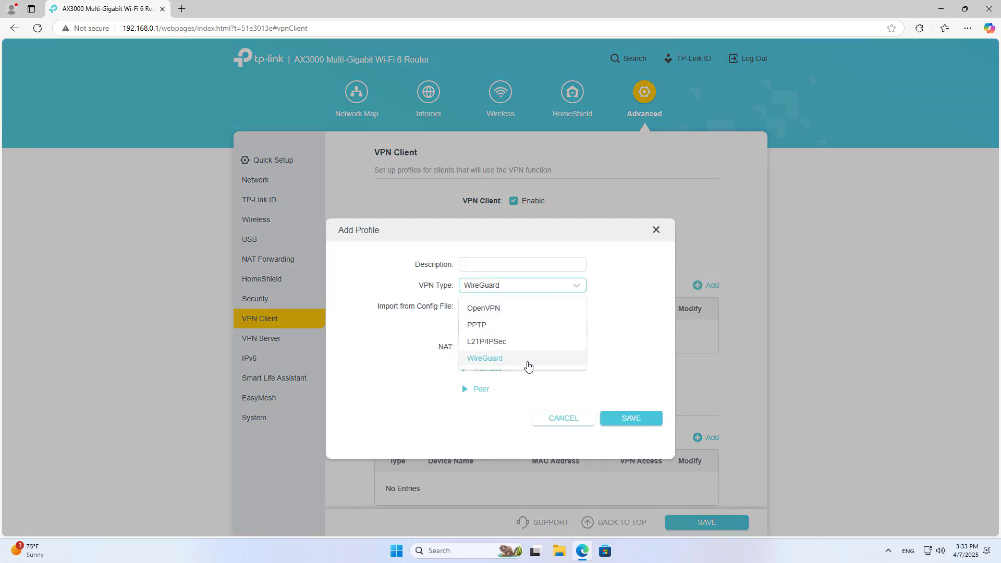
{"action": "left_click", "coordinate": [648, 337]}
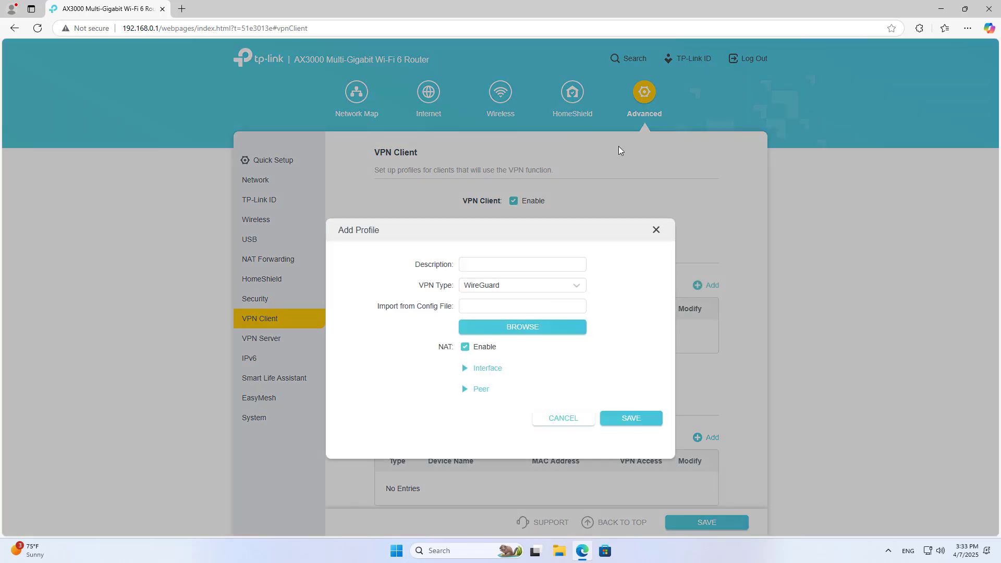
- In a new tab, search Google for nordvpn and follow it to the Nord Account login
{"action": "left_click", "coordinate": [182, 9]}
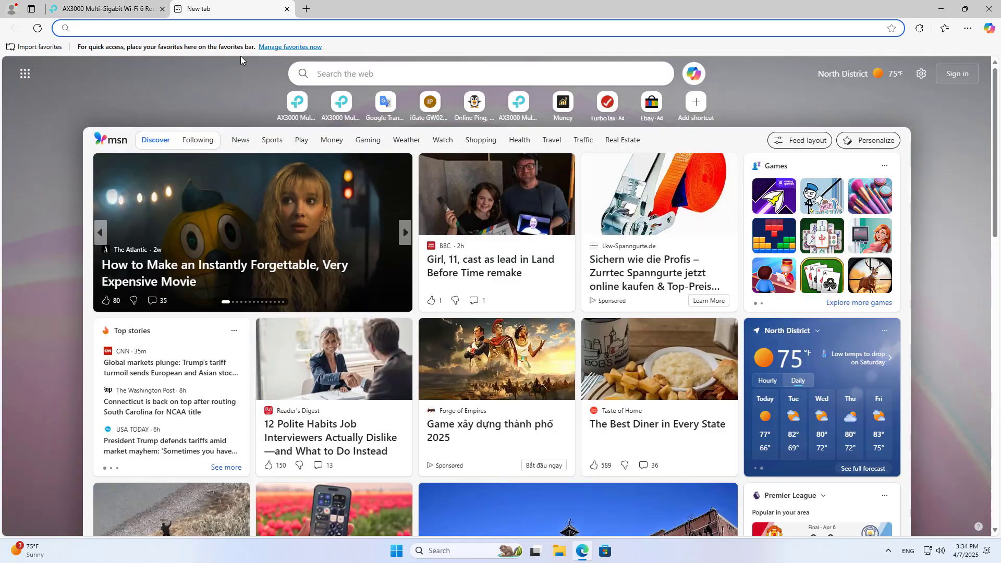
{"action": "type", "text": "nordvpn"}
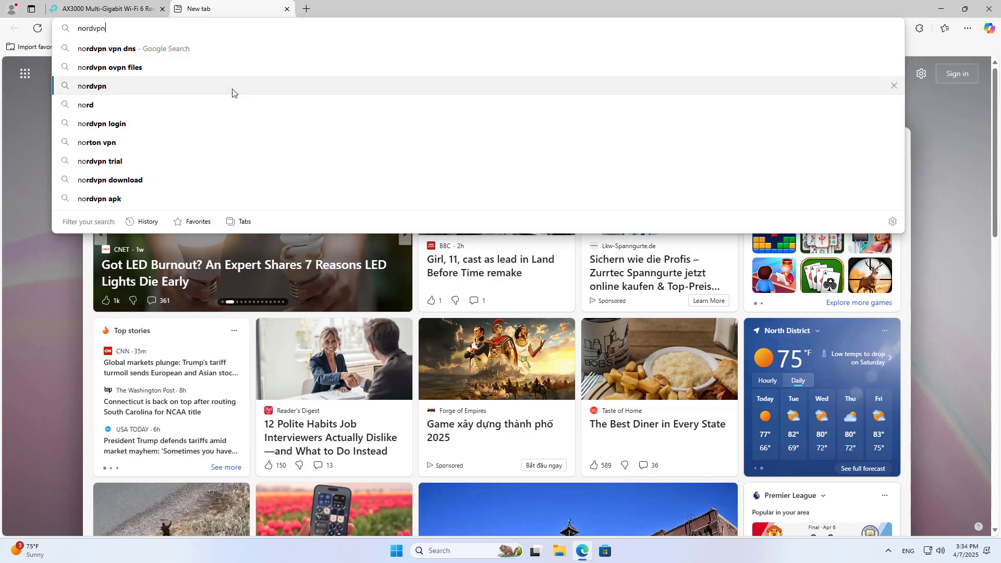
{"action": "left_click", "coordinate": [233, 88]}
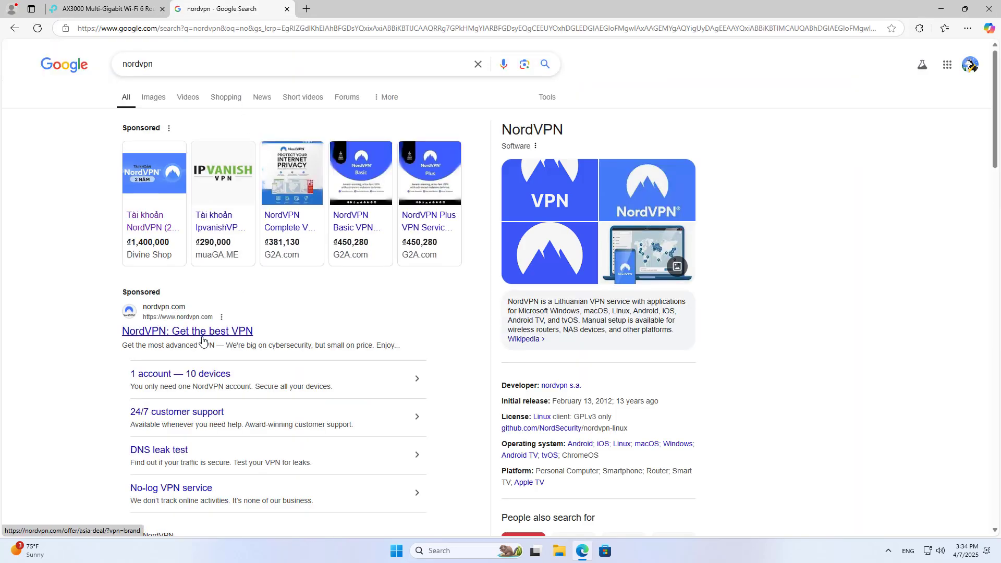
{"action": "scroll", "coordinate": [206, 320], "scroll_direction": "down", "scroll_amount": 4}
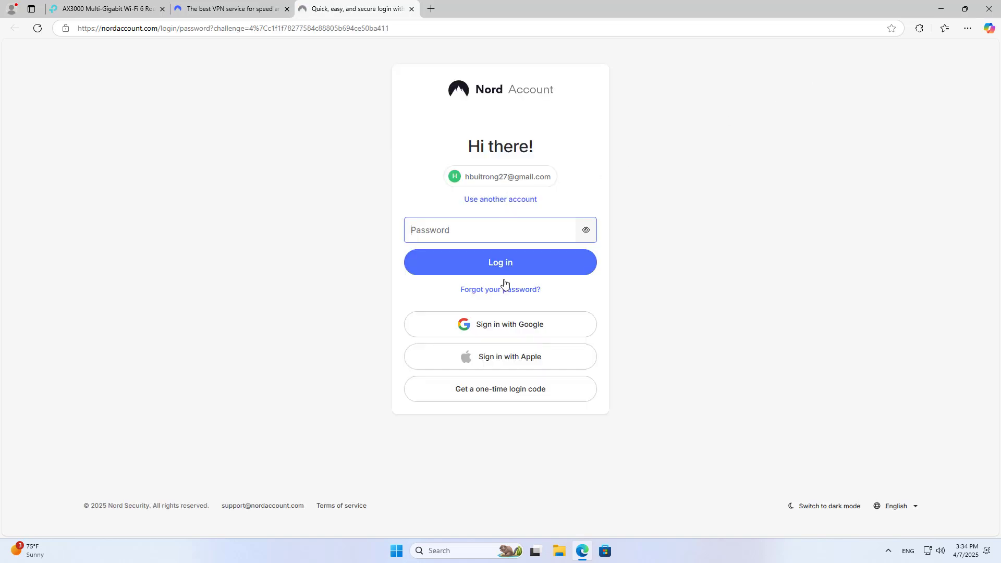
- Sign in to Nord Account with Google, then type nordvpn into another new tab
{"action": "left_click", "coordinate": [482, 325]}
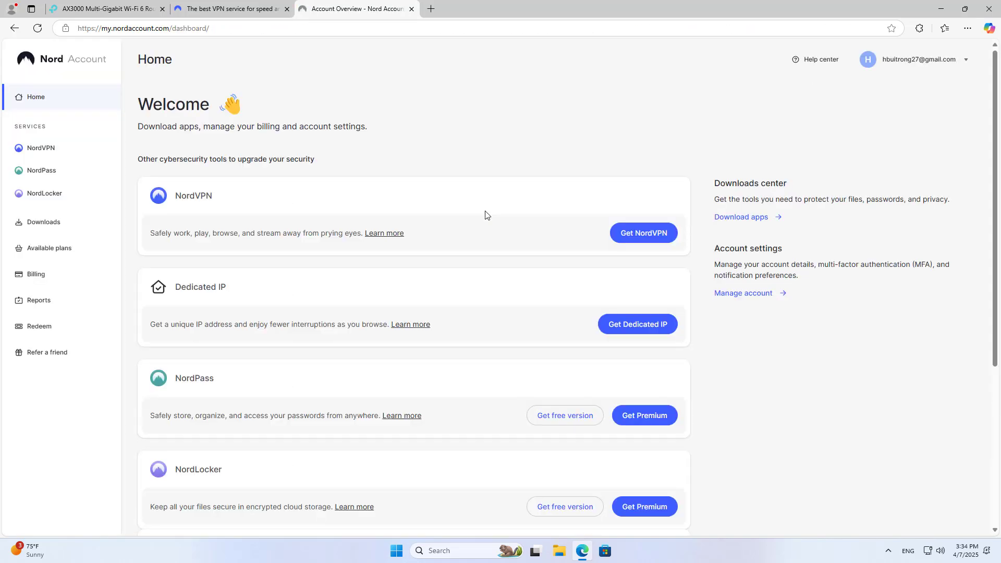
{"action": "left_click", "coordinate": [910, 62]}
{"action": "left_click", "coordinate": [469, 155]}
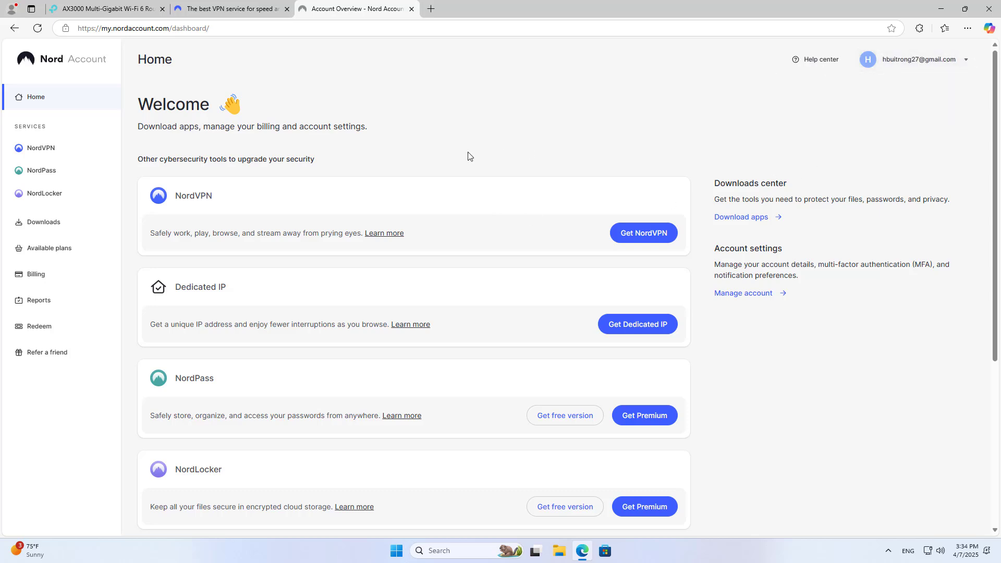
{"action": "left_click", "coordinate": [431, 9]}
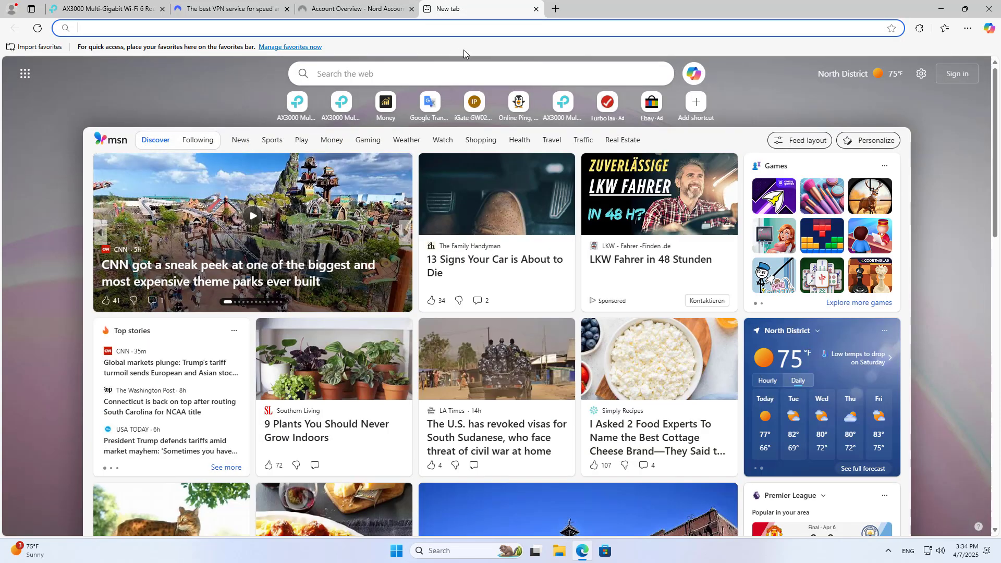
{"action": "type", "text": "no"}
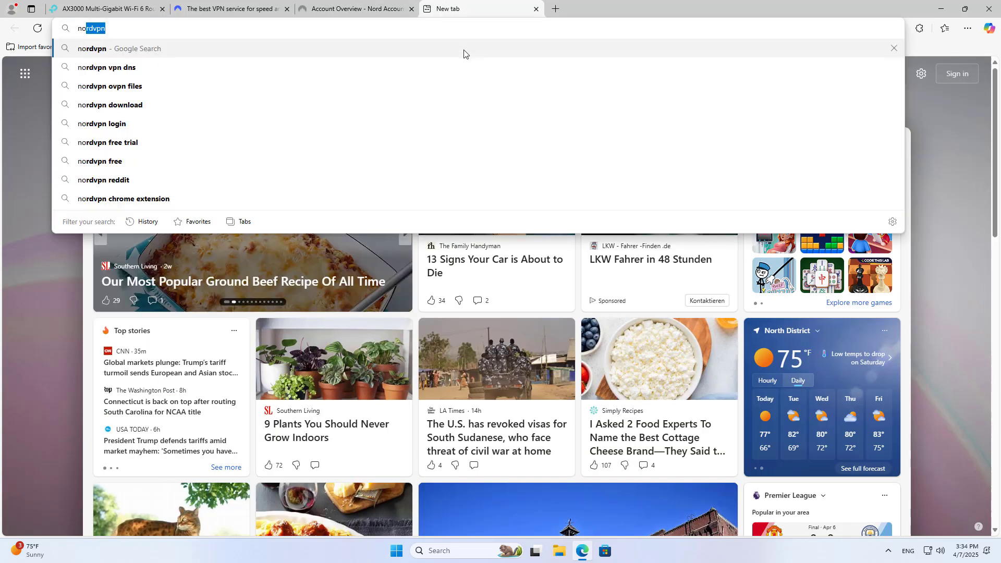
{"action": "type", "text": "rdvpn"}
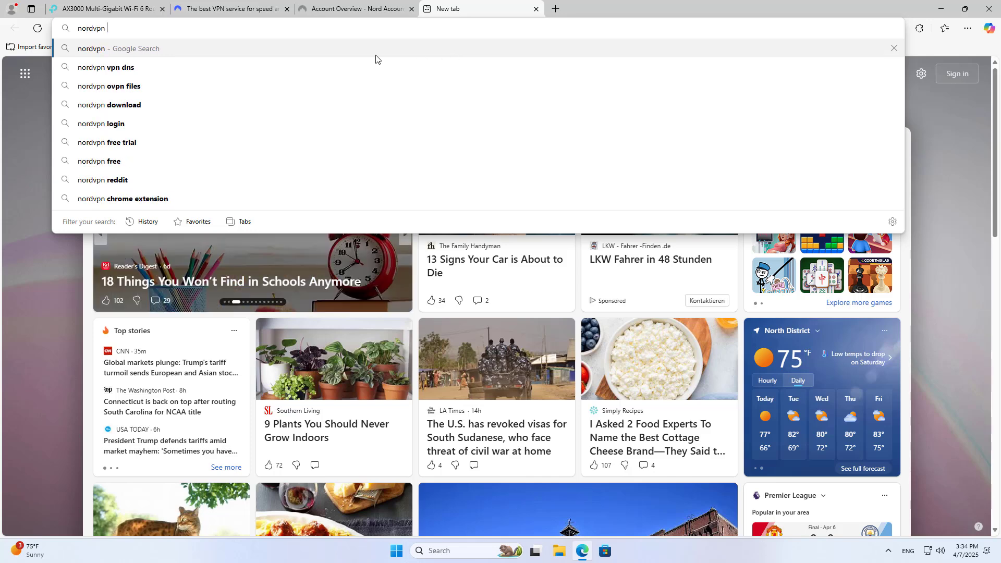
- Search 'nordvpn ovpn files' and open Nord Account's Manual setup page of OpenVPN config files
{"action": "left_click", "coordinate": [197, 86]}
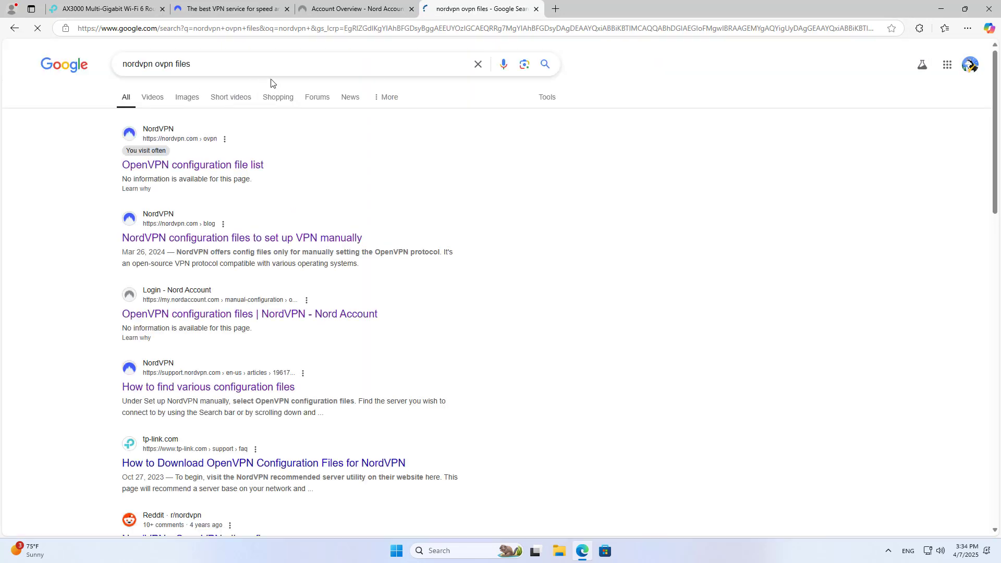
{"action": "left_click_drag", "start_coordinate": [276, 65], "coordinate": [95, 79]}
{"action": "left_click", "coordinate": [139, 207]}
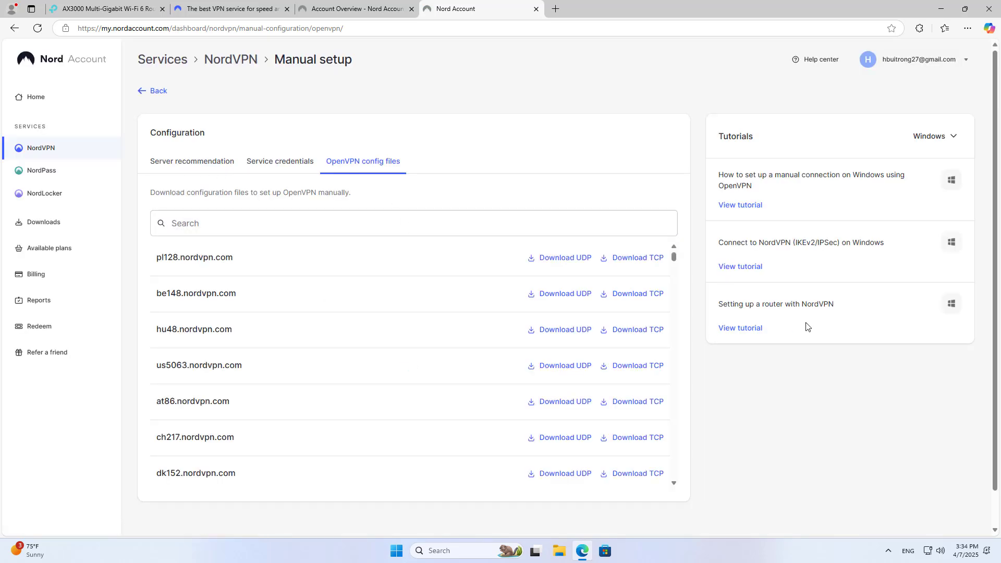
{"action": "left_click_drag", "start_coordinate": [674, 257], "coordinate": [677, 235]}
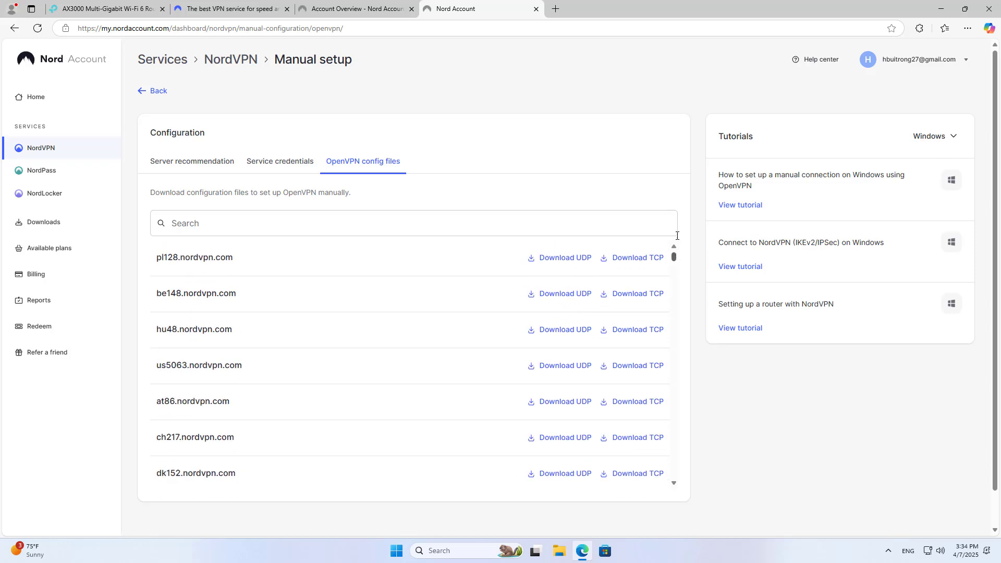
- Show NordVPN's recommended servers, limited to Standard VPN servers
{"action": "left_click", "coordinate": [187, 162]}
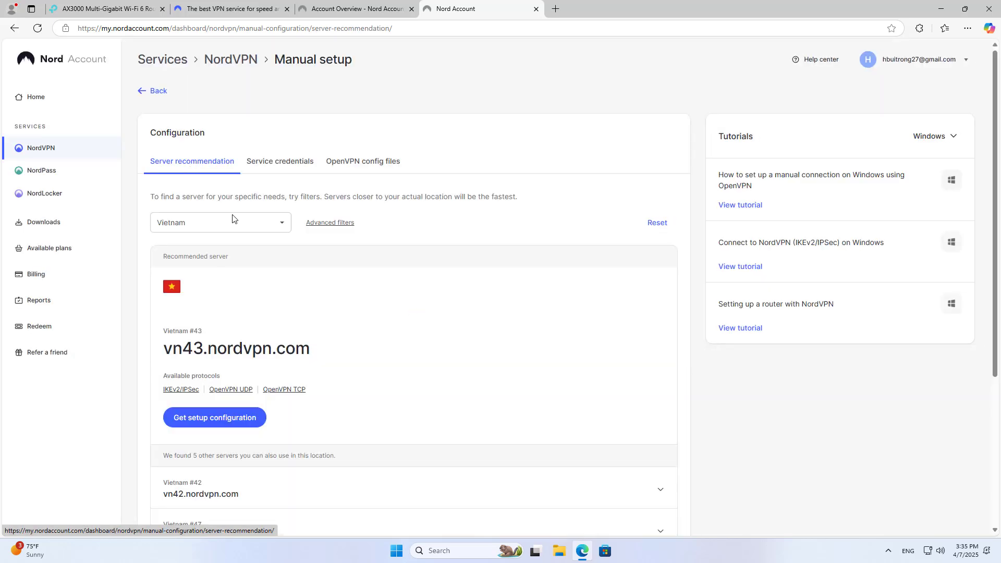
{"action": "left_click", "coordinate": [337, 227]}
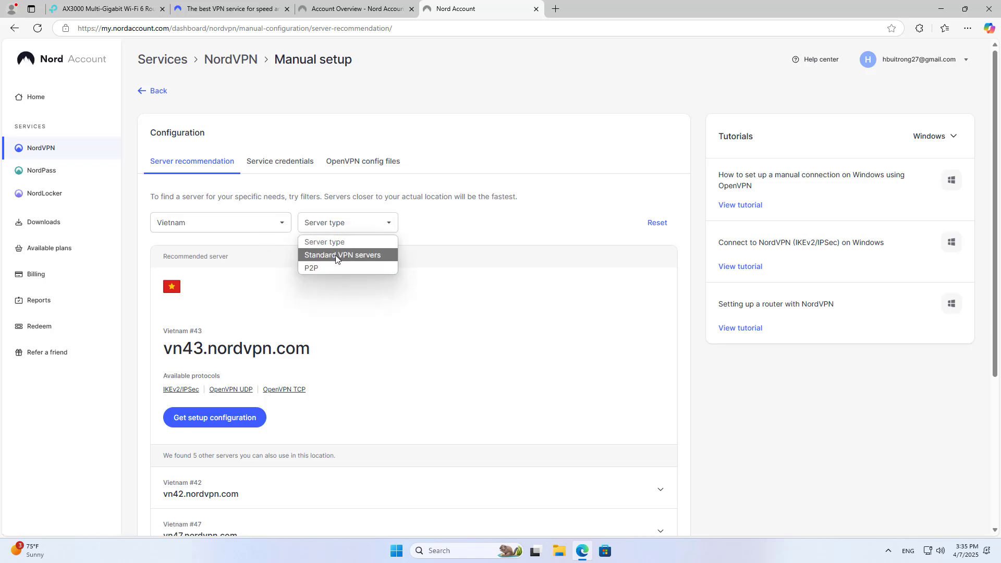
{"action": "left_click", "coordinate": [358, 256]}
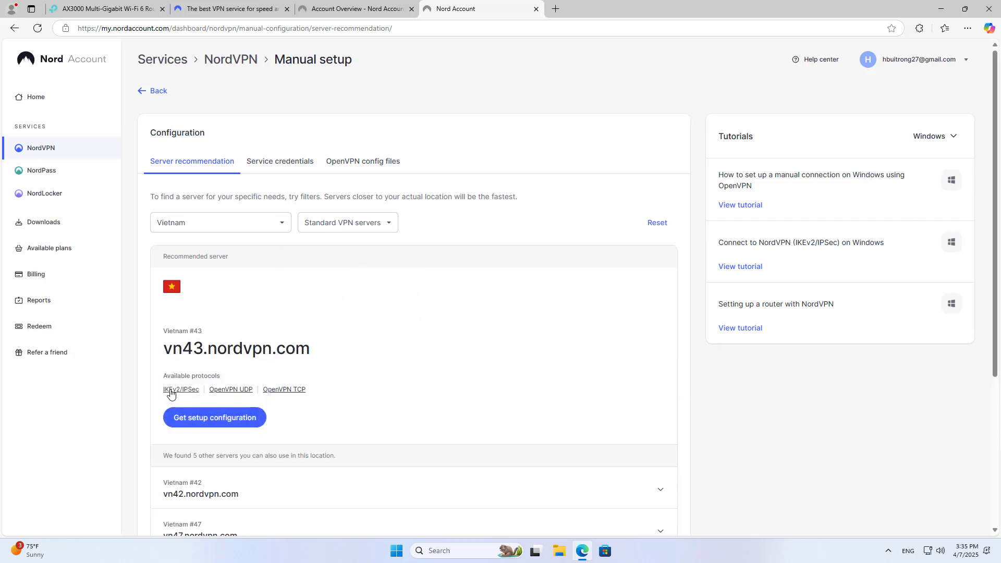
- Choose OpenVPN in the recommended server's setup and download the vn43.nordvpn.com UDP config
{"action": "left_click", "coordinate": [211, 421]}
{"action": "left_click", "coordinate": [440, 201]}
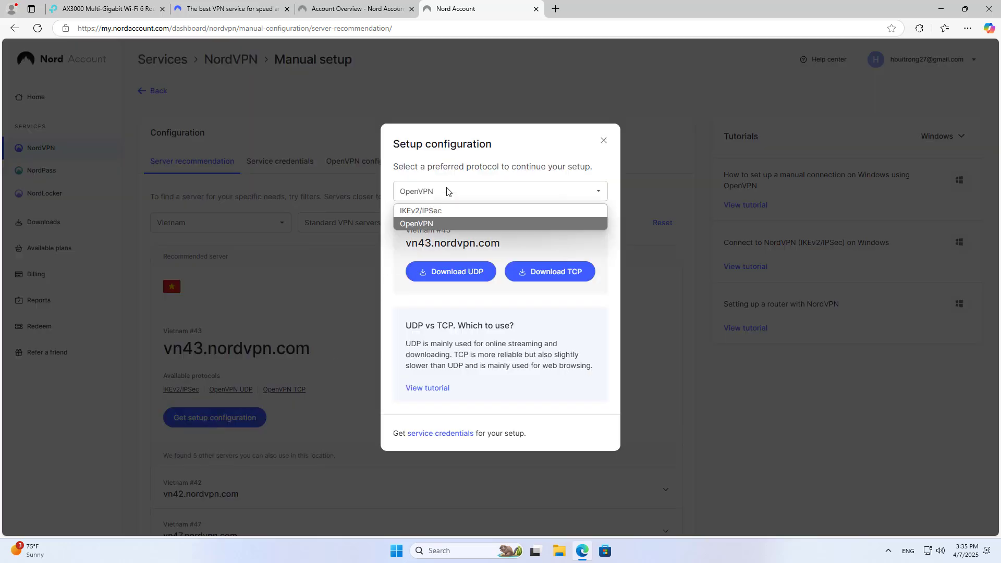
{"action": "left_click", "coordinate": [443, 207]}
{"action": "left_click", "coordinate": [451, 218]}
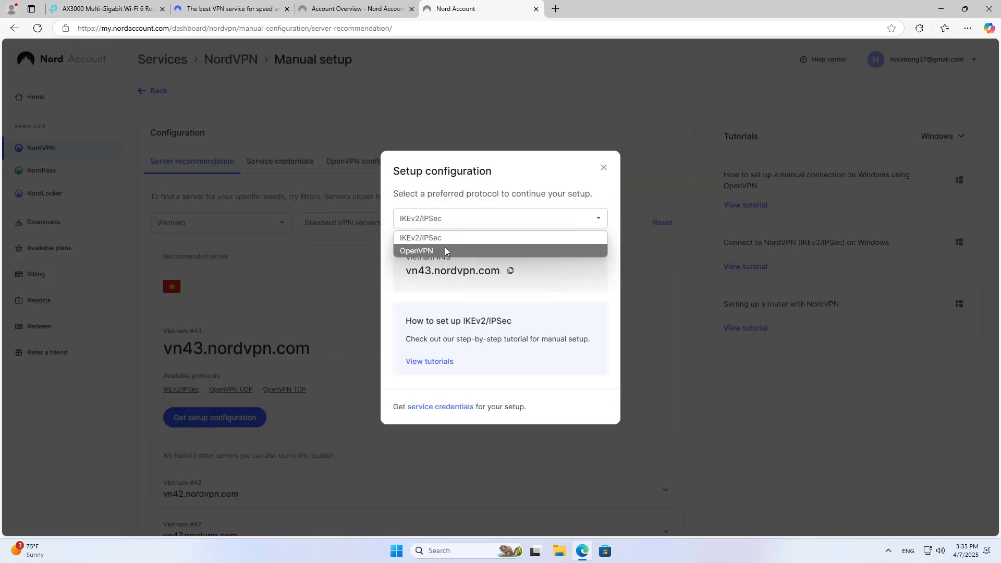
{"action": "left_click", "coordinate": [444, 249]}
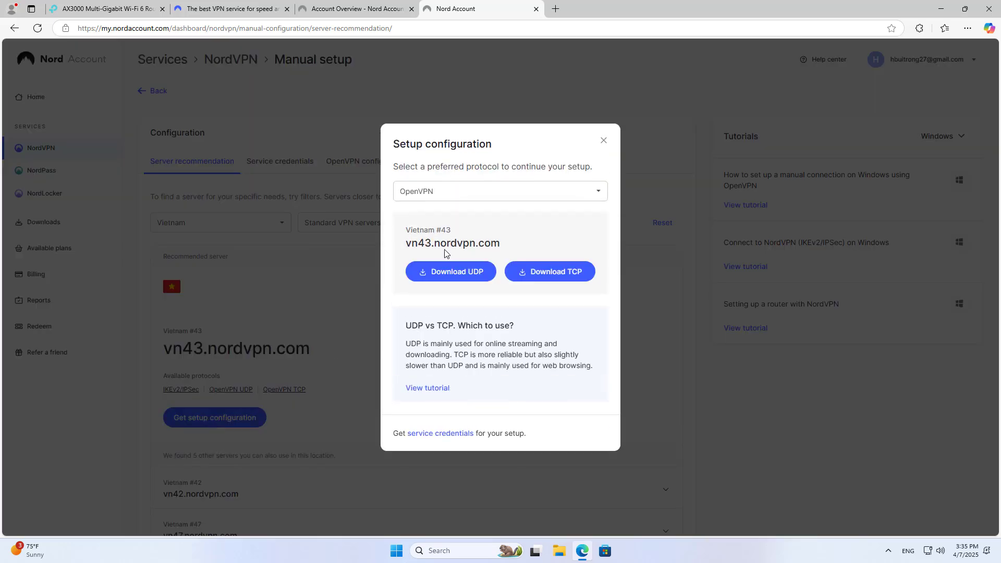
{"action": "left_click", "coordinate": [456, 277]}
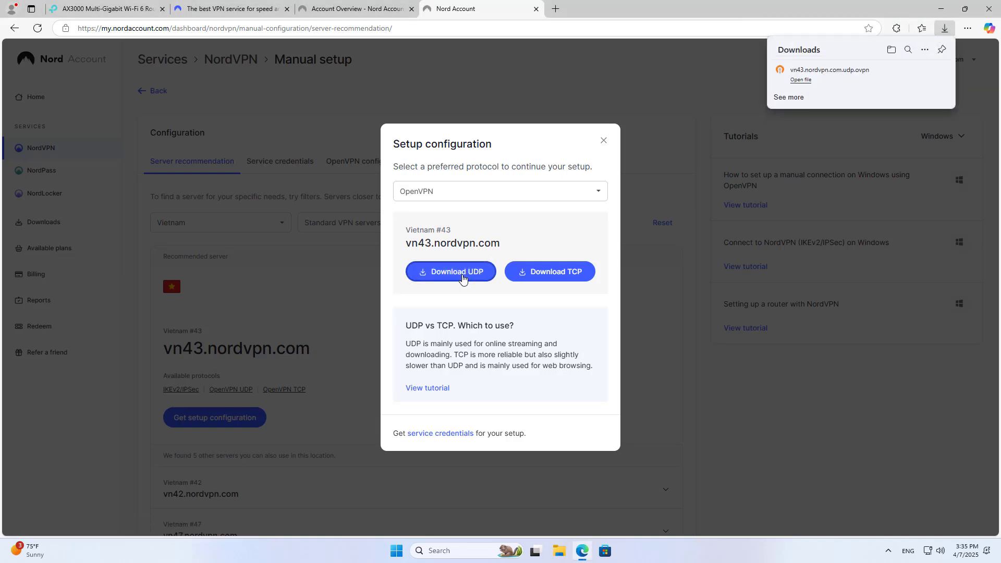
- Confirm vn43.nordvpn.com.udp.ovpn is in Downloads and close the setup configuration dialog
{"action": "left_click", "coordinate": [920, 73]}
{"action": "left_click_drag", "start_coordinate": [141, 174], "coordinate": [217, 101]}
{"action": "left_click", "coordinate": [987, 8]}
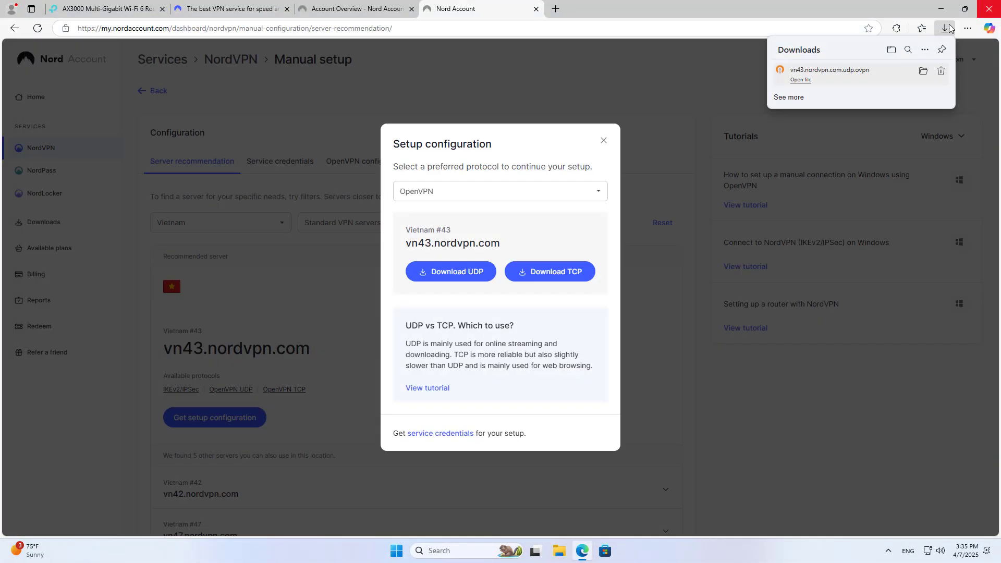
{"action": "left_click", "coordinate": [604, 140]}
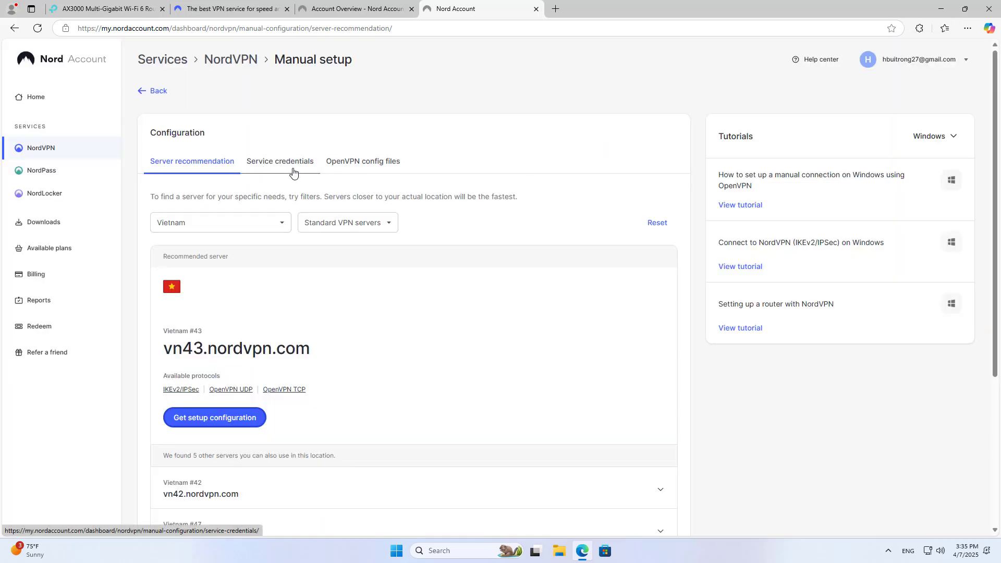
- Open the Service credentials section and start verifying the account email
{"action": "left_click", "coordinate": [293, 173]}
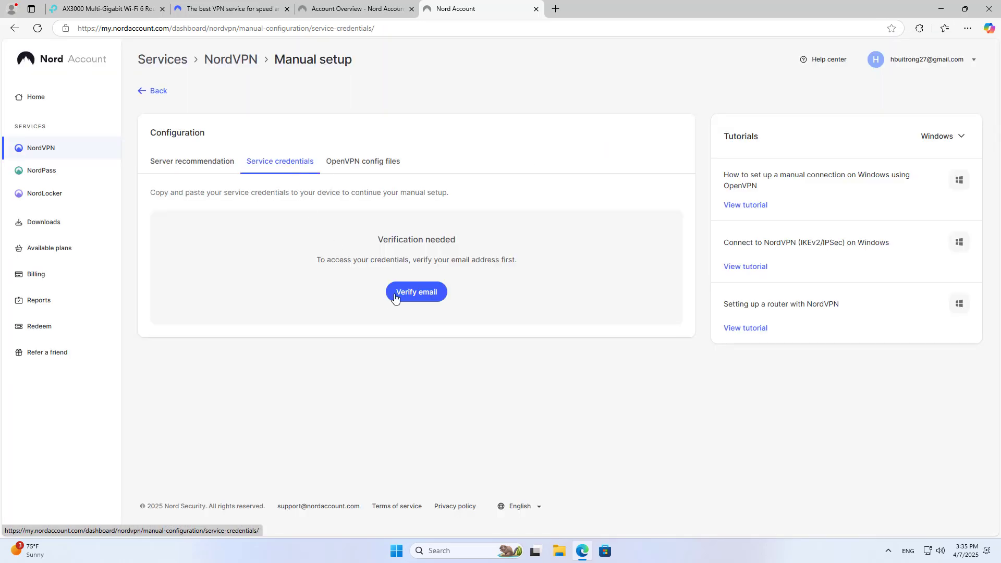
{"action": "left_click", "coordinate": [423, 300]}
{"action": "left_click", "coordinate": [422, 300]}
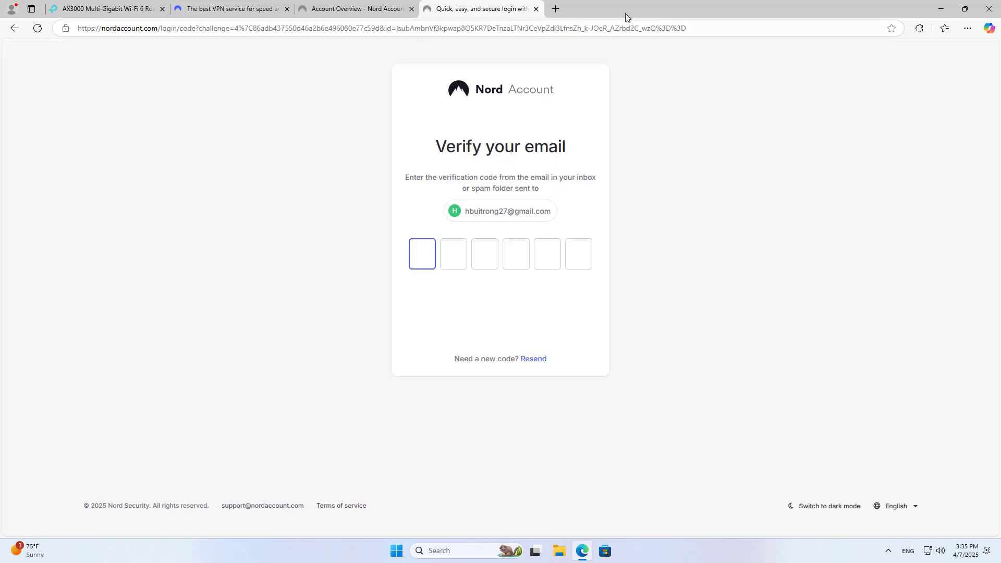
- Copy the one-time login code from the Nord Account email in Gmail
{"action": "left_click", "coordinate": [555, 9]}
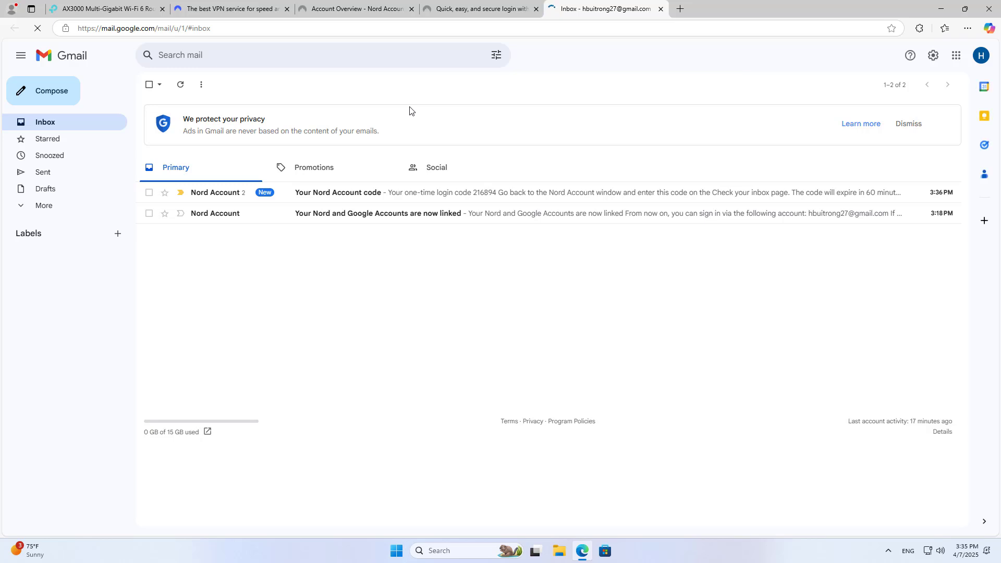
{"action": "left_click", "coordinate": [345, 195]}
{"action": "double_click", "coordinate": [563, 342]}
{"action": "key", "text": "ctrl+c"}
{"action": "left_click", "coordinate": [573, 306]}
- Paste the verification code to verify the email, then copy the NordVPN service username
{"action": "left_click", "coordinate": [465, 9]}
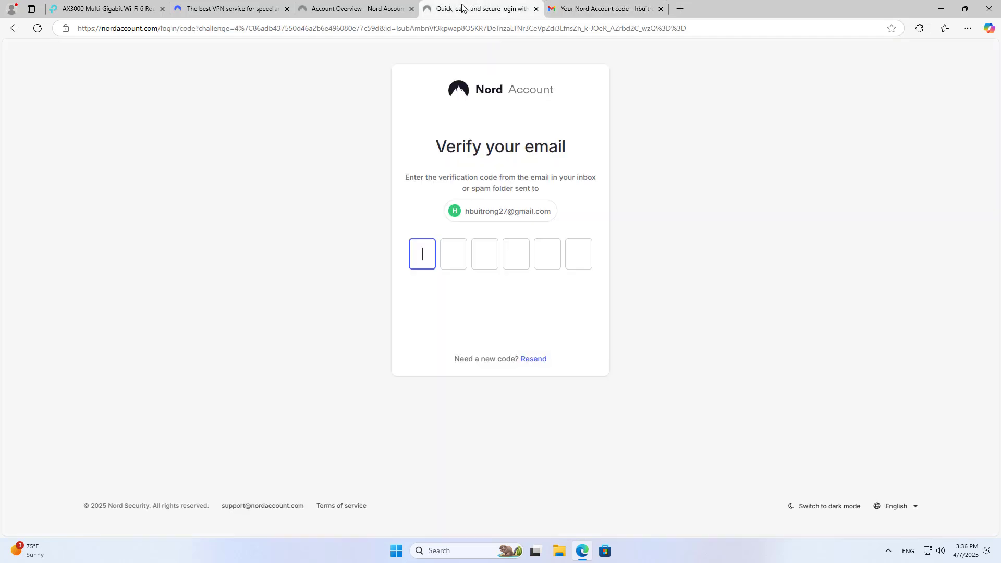
{"action": "key", "text": "ctrl+v"}
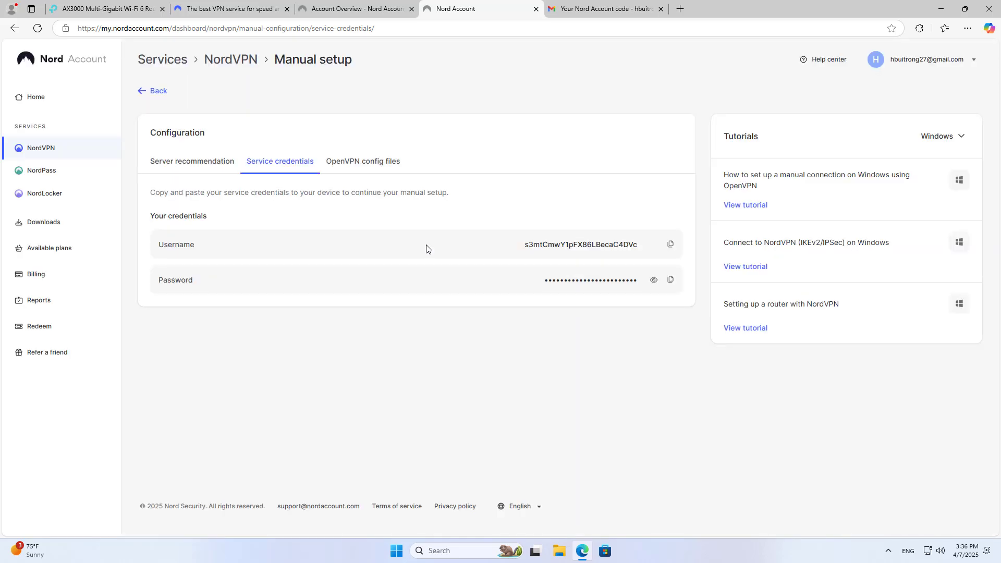
{"action": "double_click", "coordinate": [172, 244]}
{"action": "left_click_drag", "start_coordinate": [161, 280], "coordinate": [214, 291]}
{"action": "left_click", "coordinate": [670, 244]}
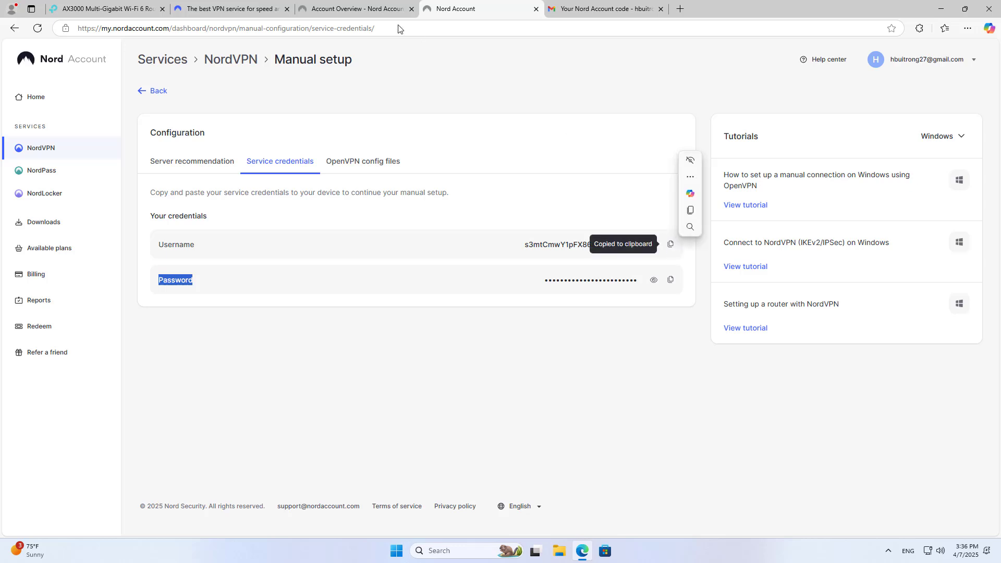
{"action": "left_click", "coordinate": [153, 11]}
- Set VPN Type to OpenVPN, description nordvpn, and paste the service username
{"action": "left_click", "coordinate": [503, 285]}
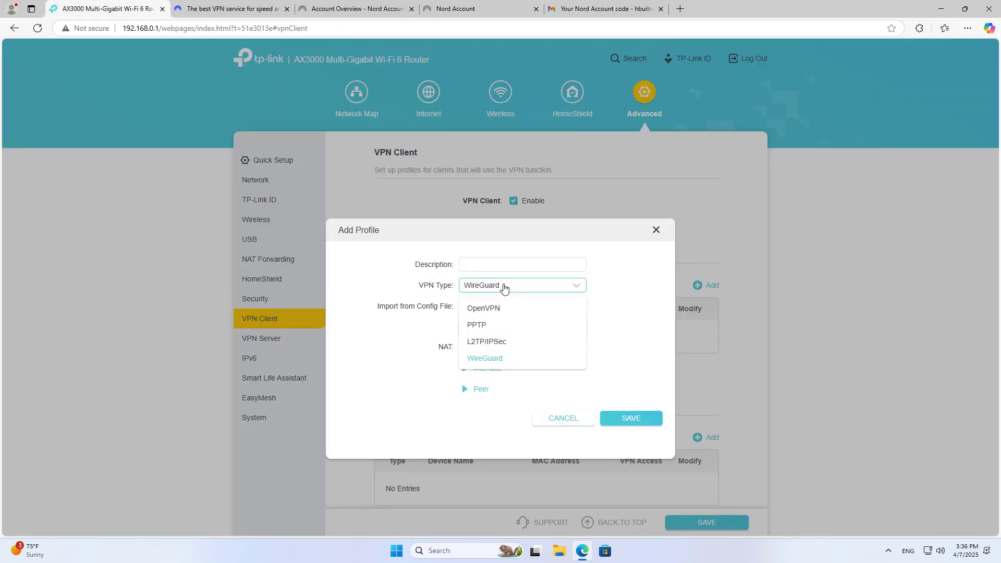
{"action": "left_click", "coordinate": [505, 312]}
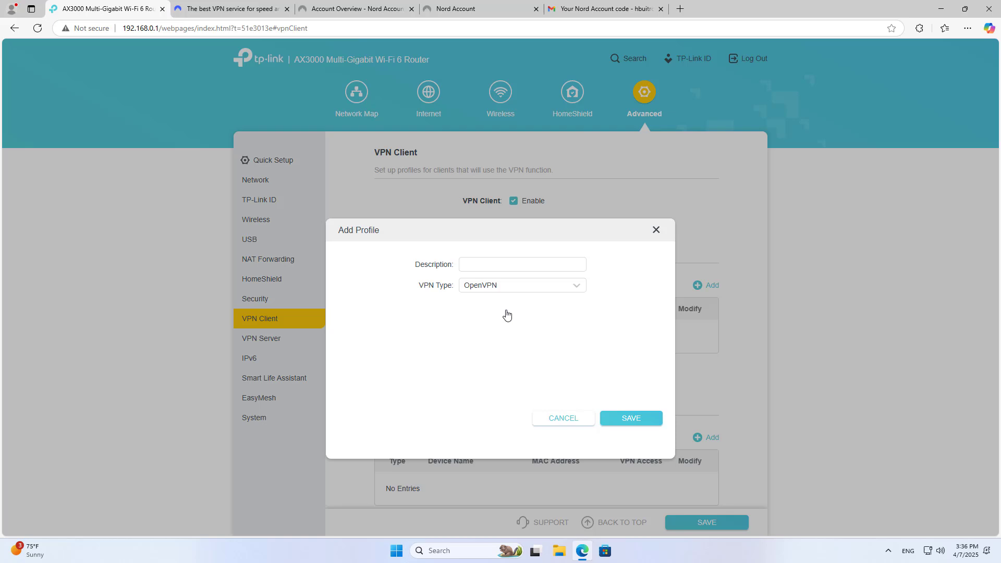
{"action": "left_click", "coordinate": [511, 263]}
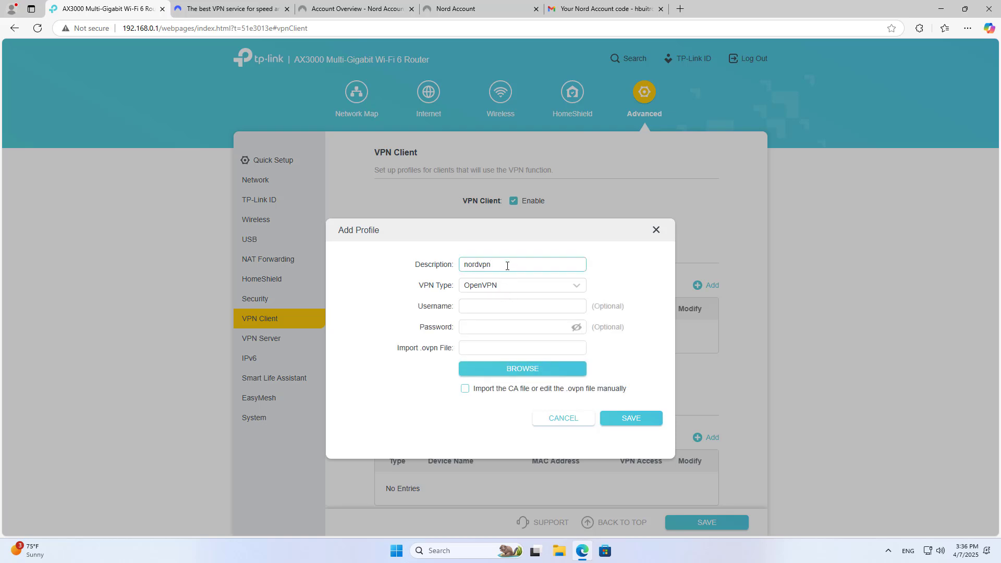
{"action": "left_click", "coordinate": [506, 302]}
{"action": "right_click", "coordinate": [507, 302]}
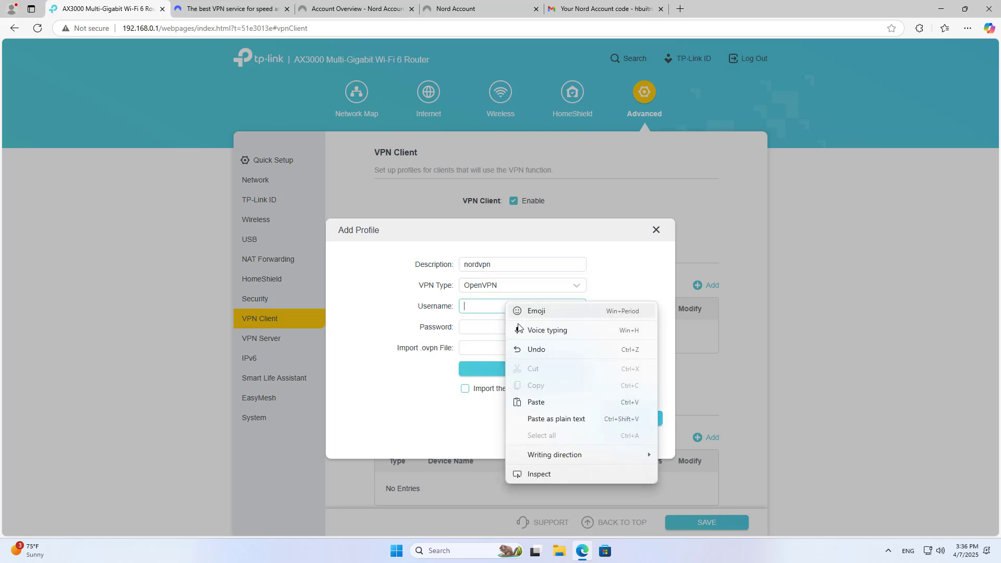
{"action": "left_click", "coordinate": [532, 399]}
- Copy the service password from Nord Account and paste it into the profile's password field
{"action": "left_click", "coordinate": [495, 330]}
{"action": "left_click", "coordinate": [472, 9]}
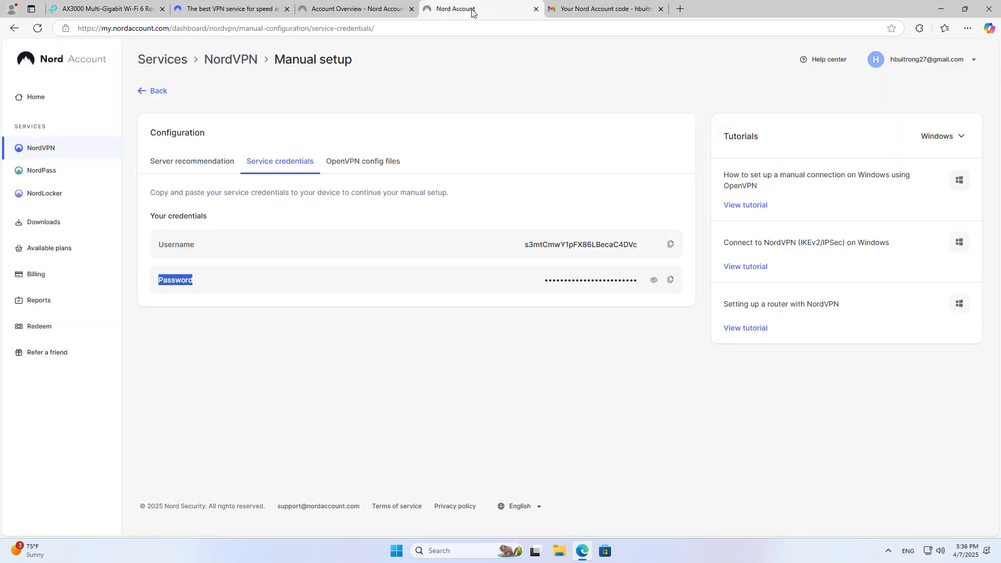
{"action": "left_click", "coordinate": [670, 280]}
{"action": "left_click", "coordinate": [104, 9]}
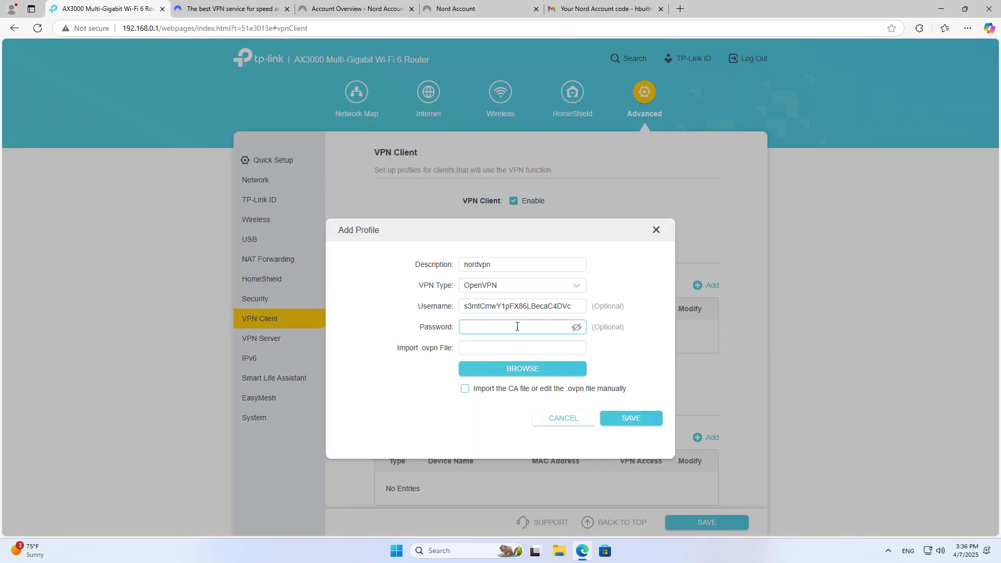
{"action": "right_click", "coordinate": [517, 326]}
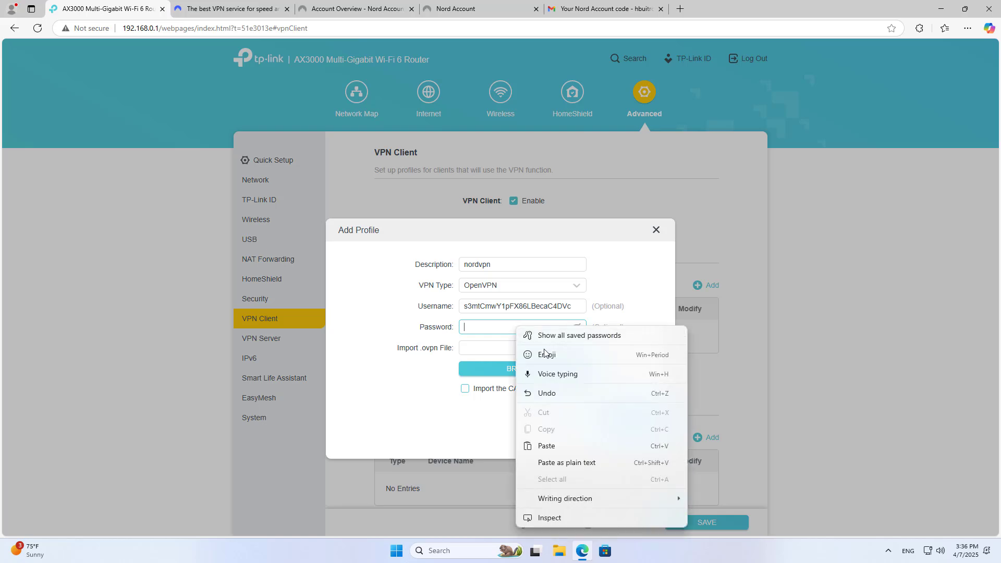
{"action": "left_click", "coordinate": [533, 446]}
- Import vn43.nordvpn.com.udp.ovpn as the config file and save the nordvpn profile
{"action": "left_click_drag", "start_coordinate": [398, 352], "coordinate": [457, 350]}
{"action": "left_click", "coordinate": [402, 373]}
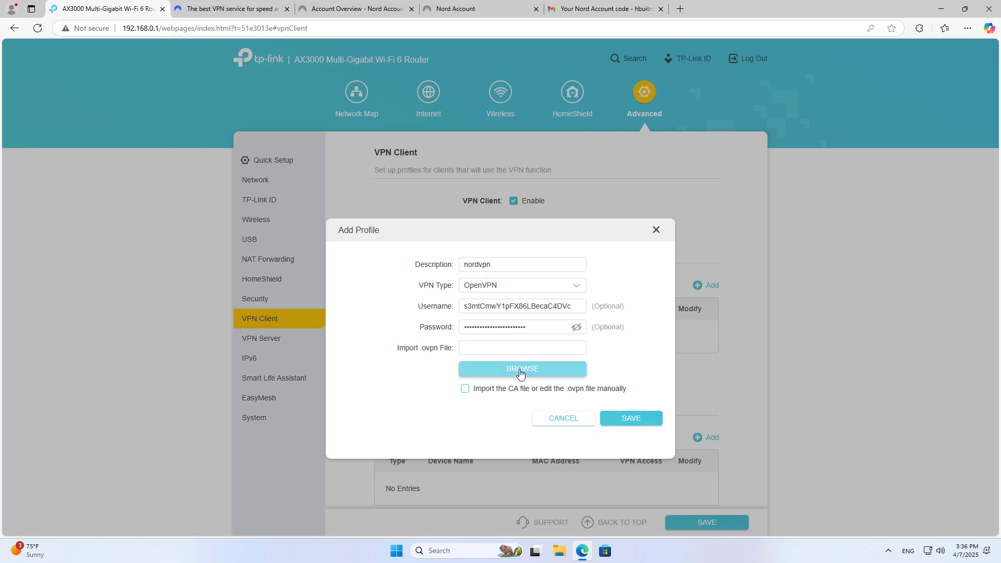
{"action": "left_click", "coordinate": [520, 371]}
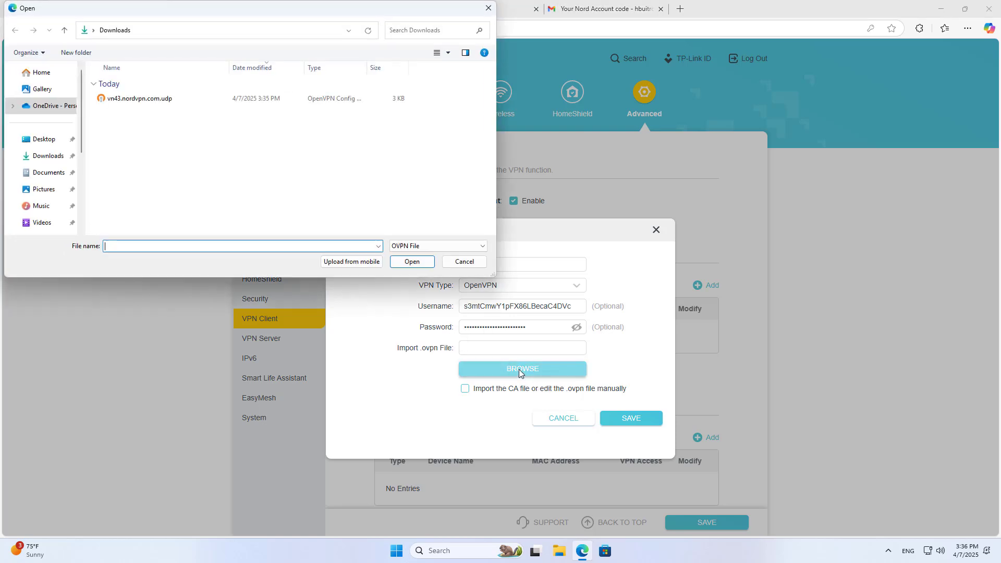
{"action": "left_click", "coordinate": [142, 101]}
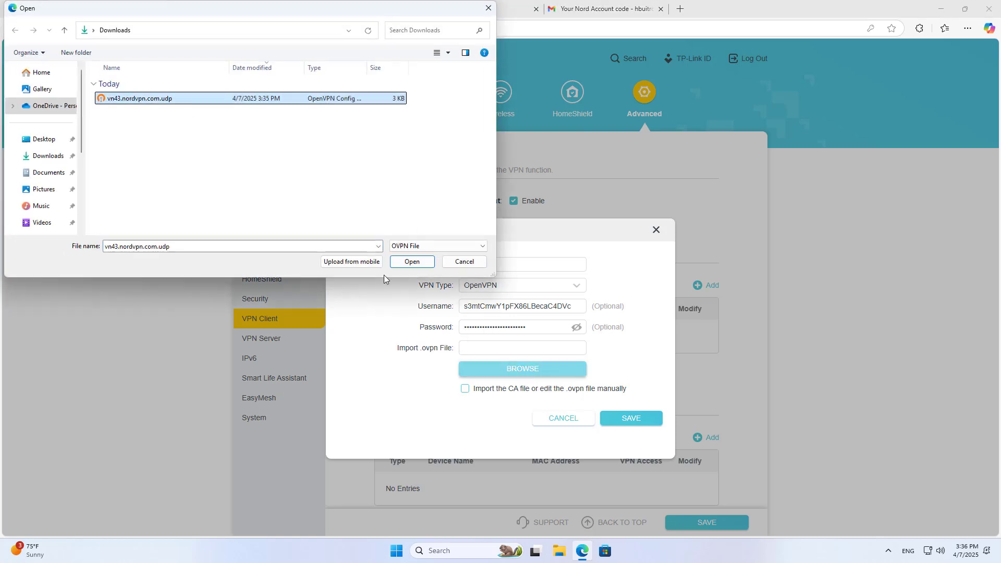
{"action": "left_click", "coordinate": [404, 265]}
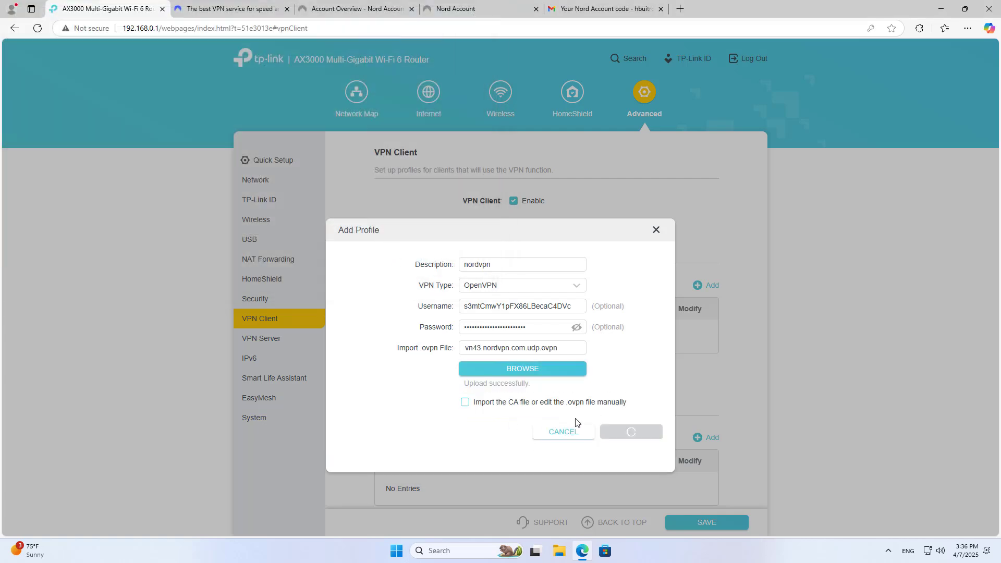
{"action": "left_click", "coordinate": [631, 434]}
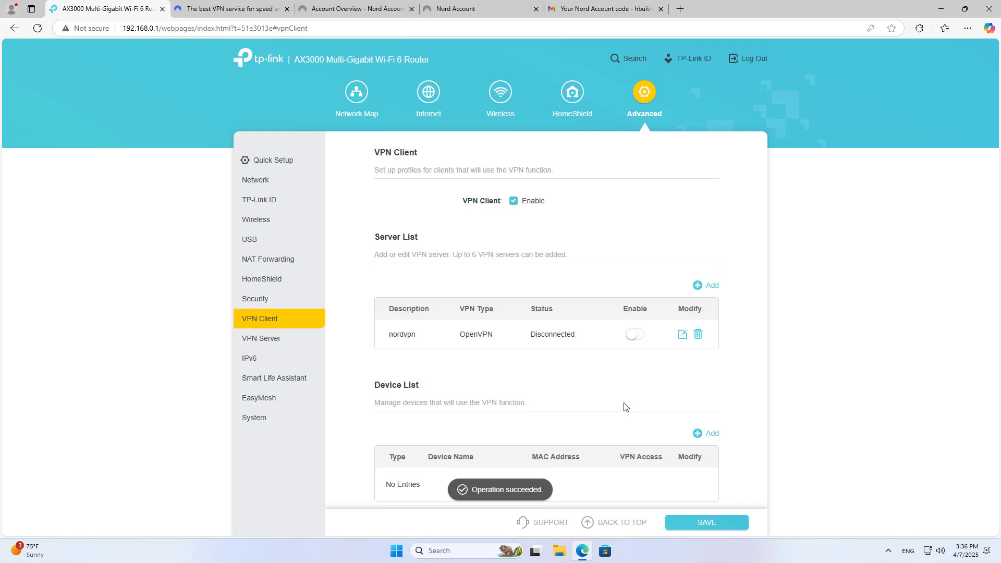
- Add NETVN to the VPN Client Device List with VPN Access on
{"action": "scroll", "coordinate": [670, 391], "scroll_direction": "down", "scroll_amount": 1}
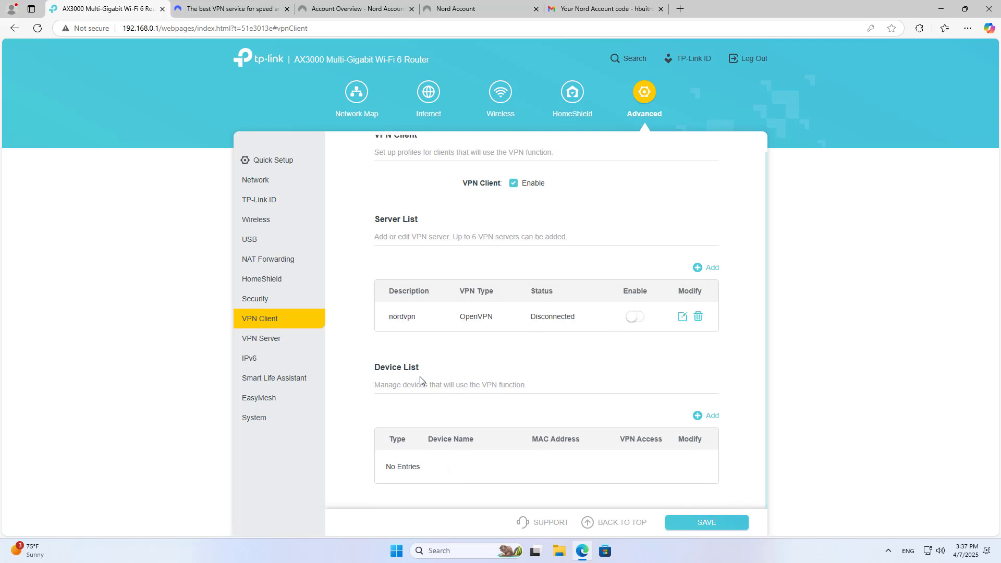
{"action": "left_click_drag", "start_coordinate": [407, 367], "coordinate": [599, 368]}
{"action": "left_click", "coordinate": [706, 416]}
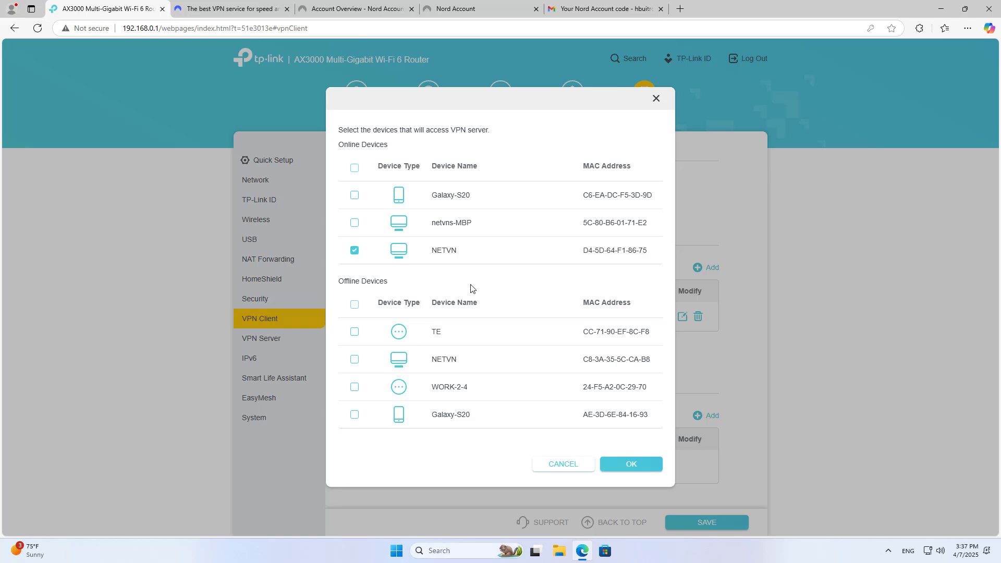
{"action": "left_click", "coordinate": [628, 465]}
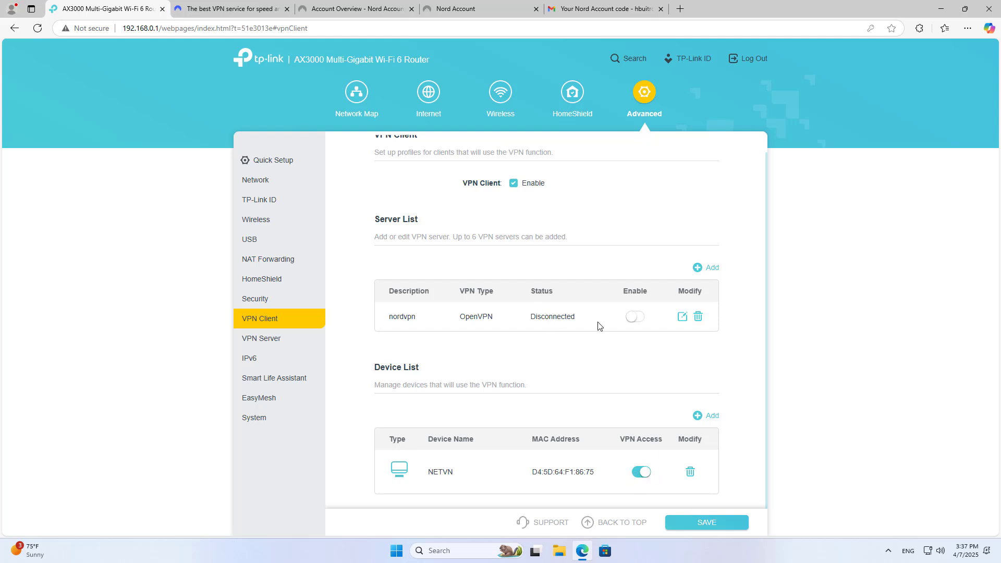
- Save the device list changes, then enable the nordvpn profile and confirm the VPN connection
{"action": "left_click", "coordinate": [708, 522]}
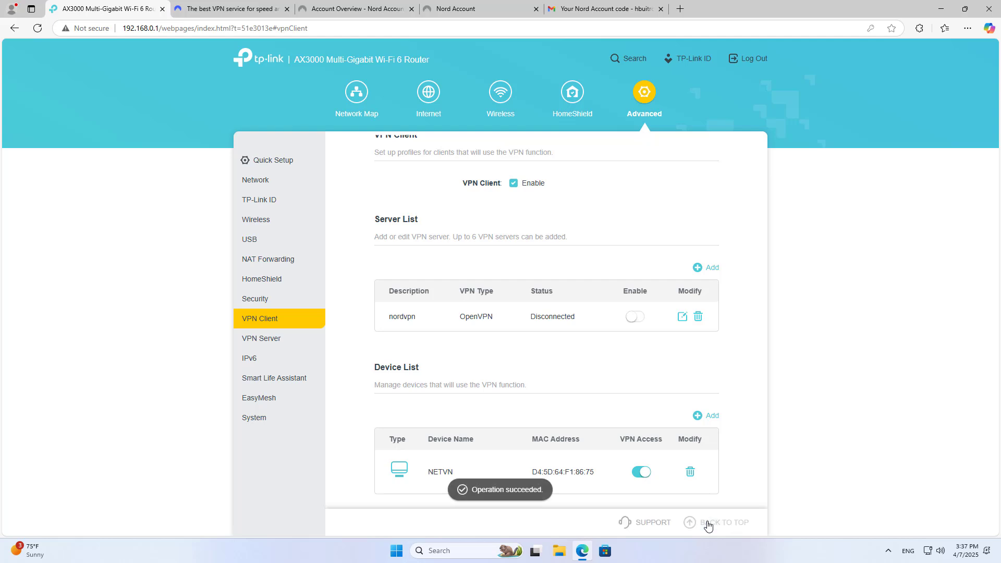
{"action": "left_click", "coordinate": [637, 318]}
{"action": "left_click", "coordinate": [634, 307]}
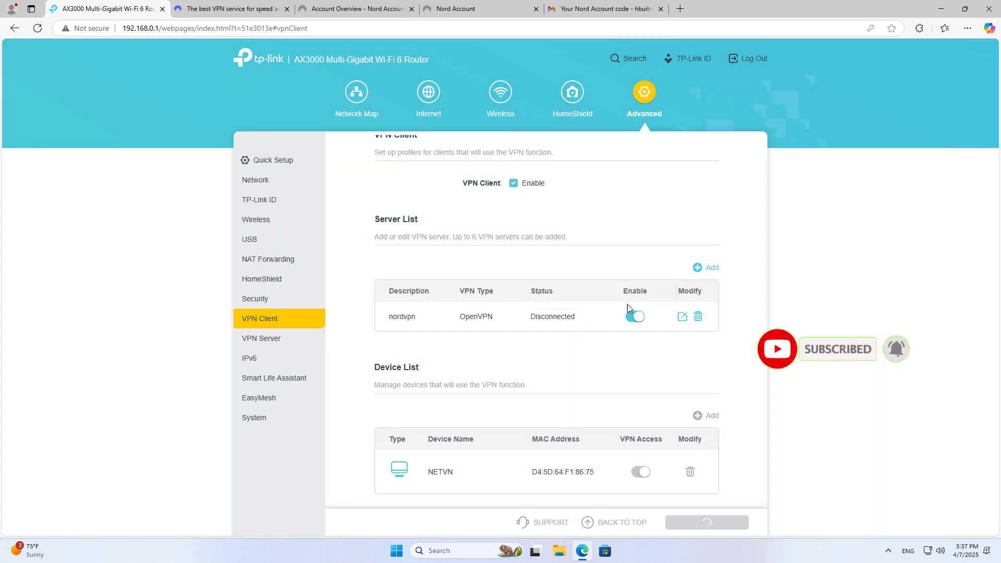